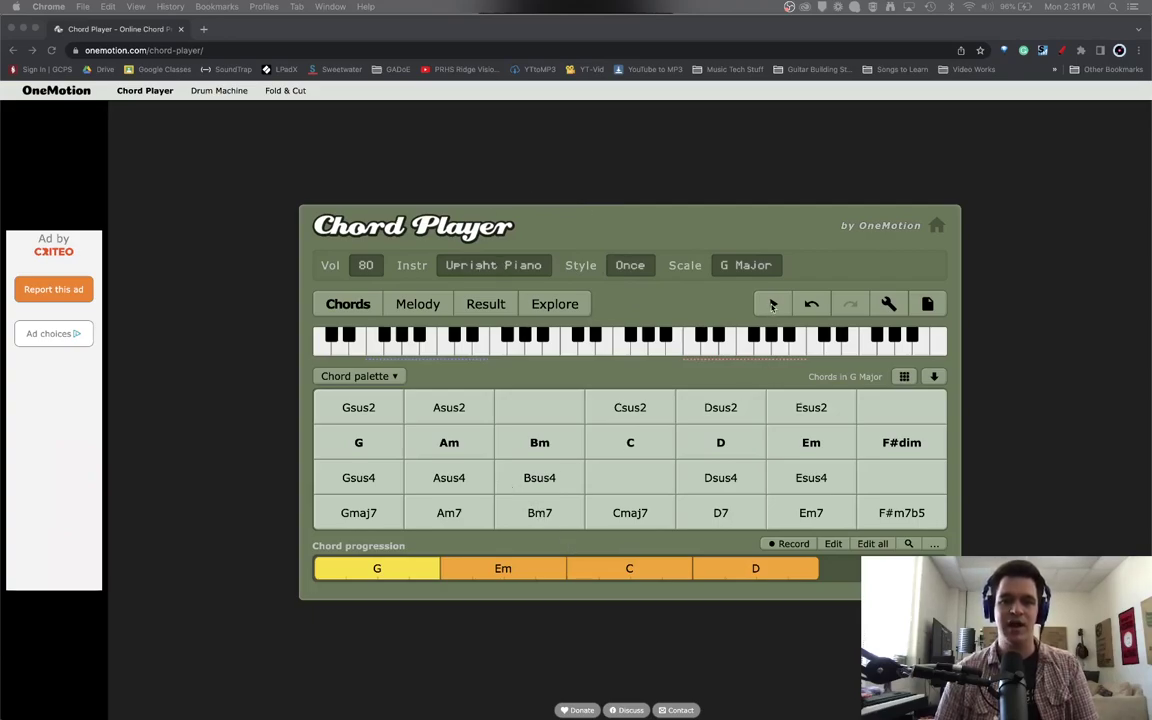
click(772, 305)
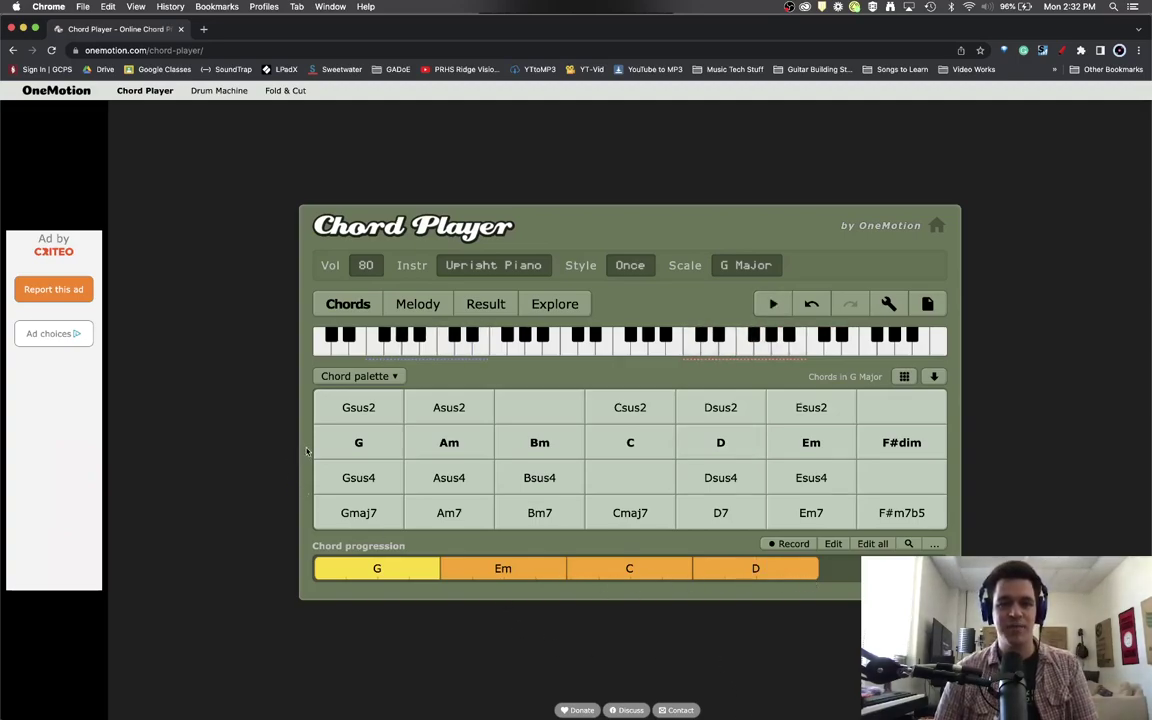
click(745, 265)
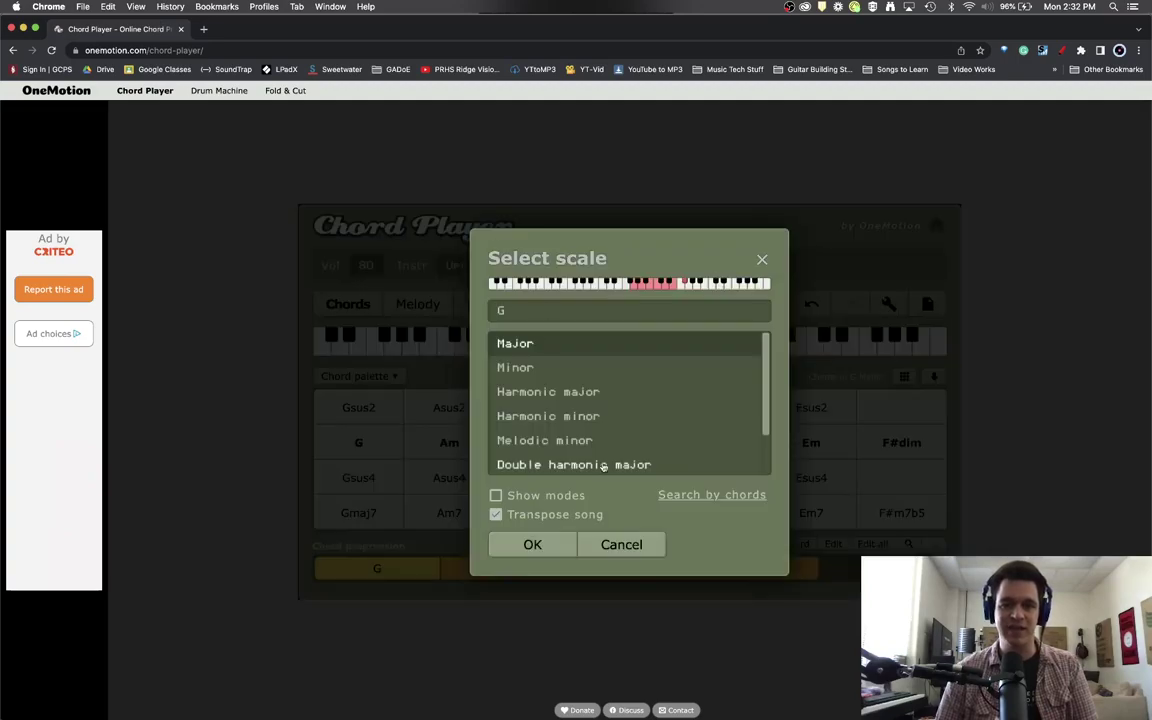
click(760, 259)
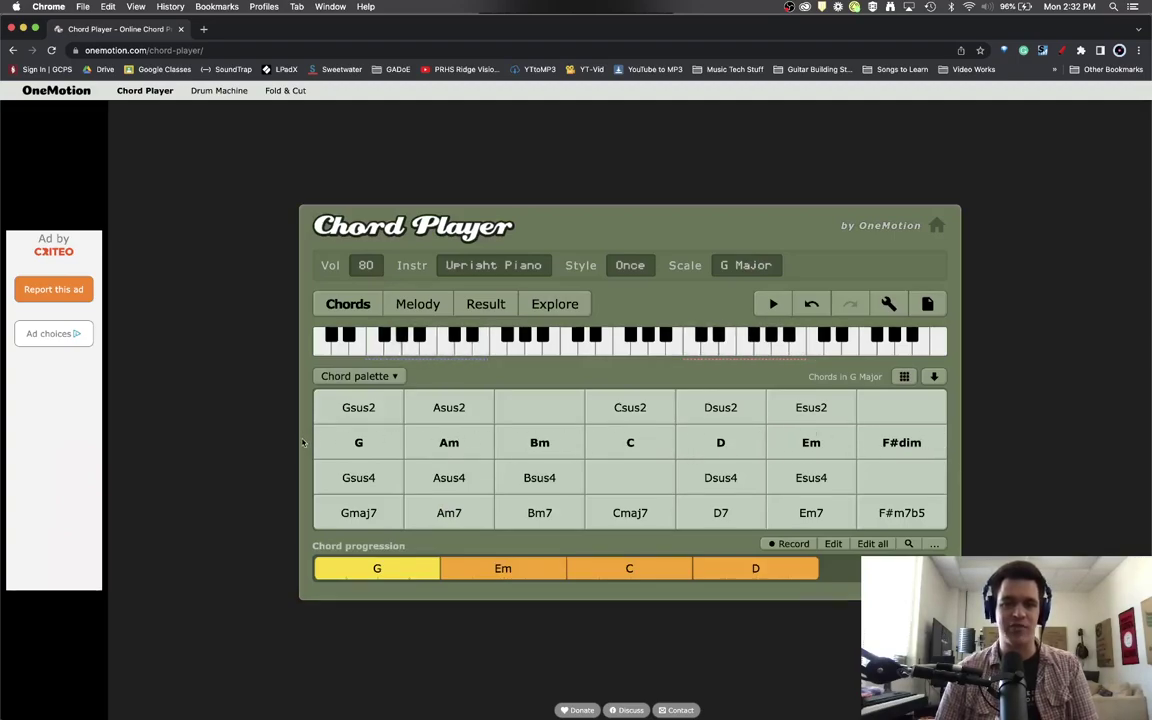
- Audition G and Bm, then drag Bm over Em so the progression reads G, Bm, C, D
click(352, 442)
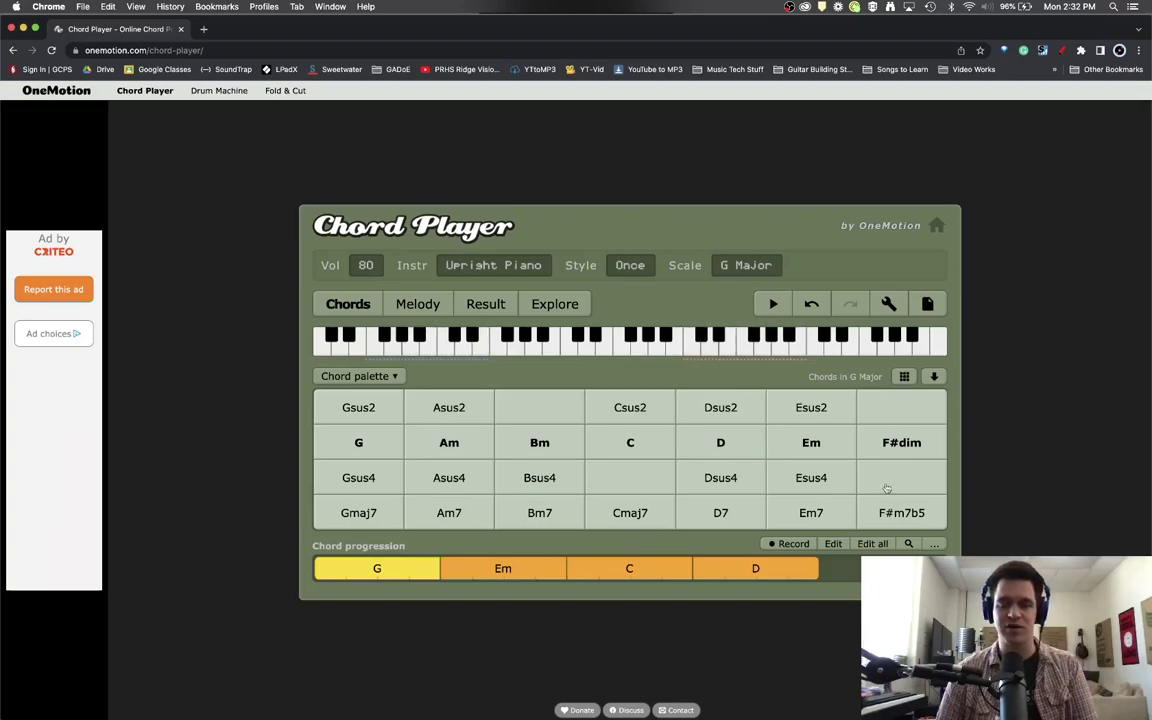
click(838, 476)
click(536, 449)
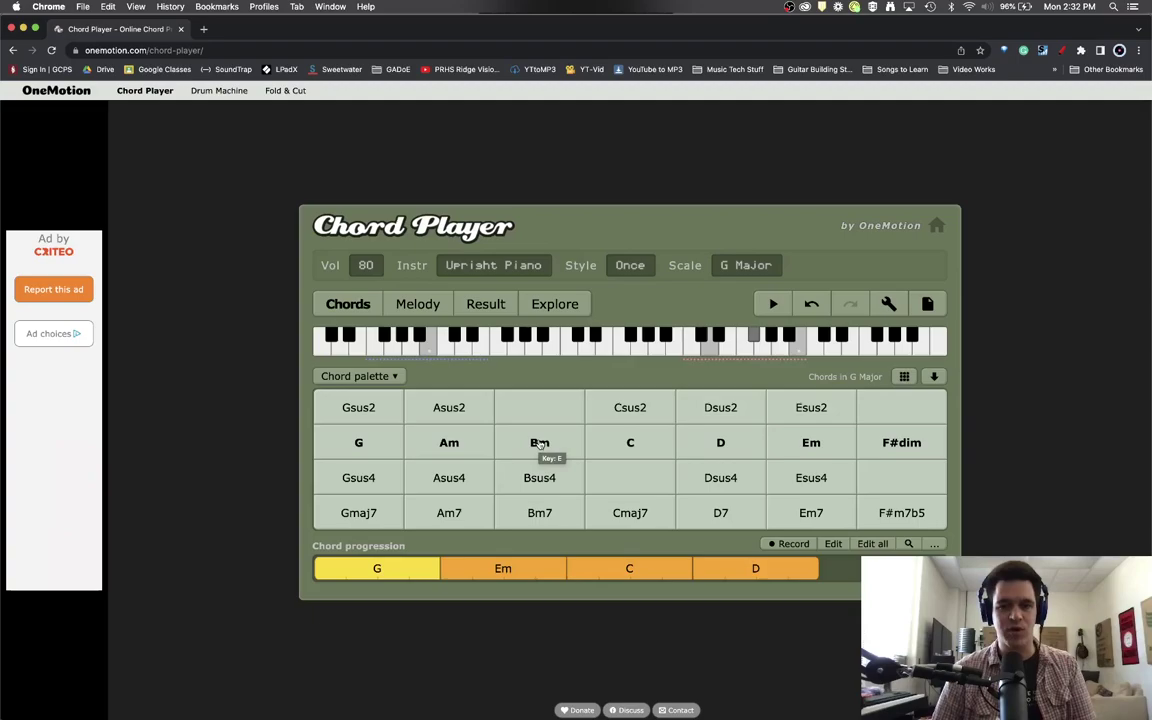
click(539, 445)
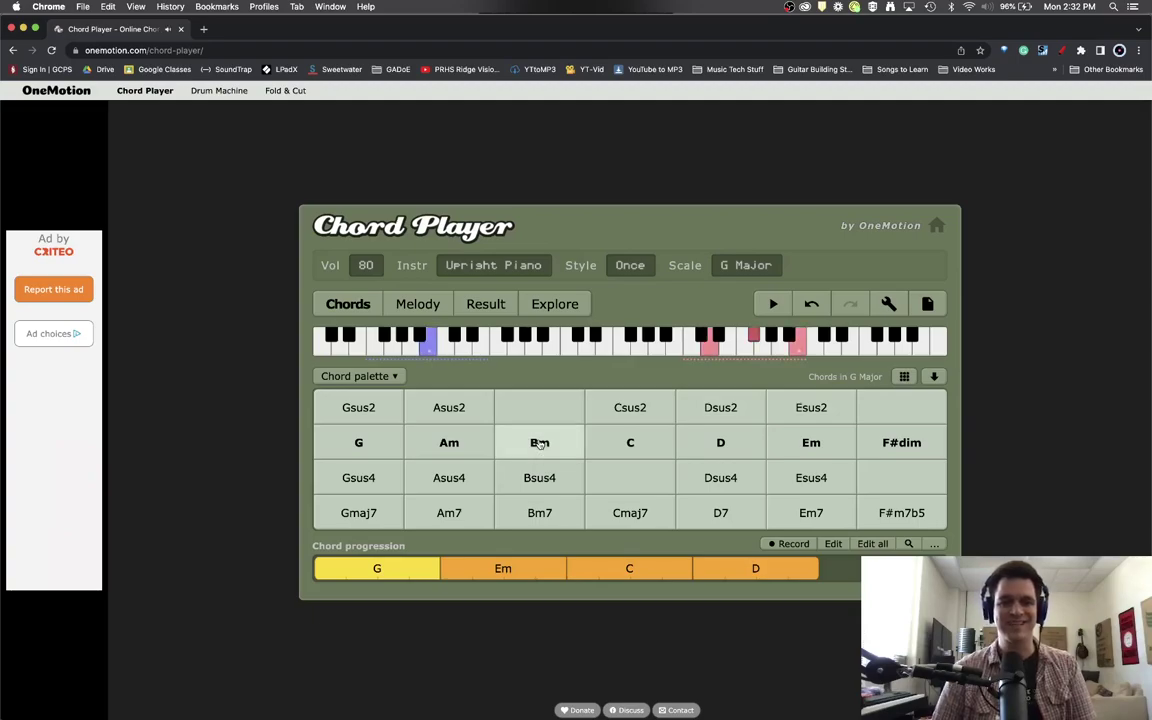
drag(536, 451, 509, 568)
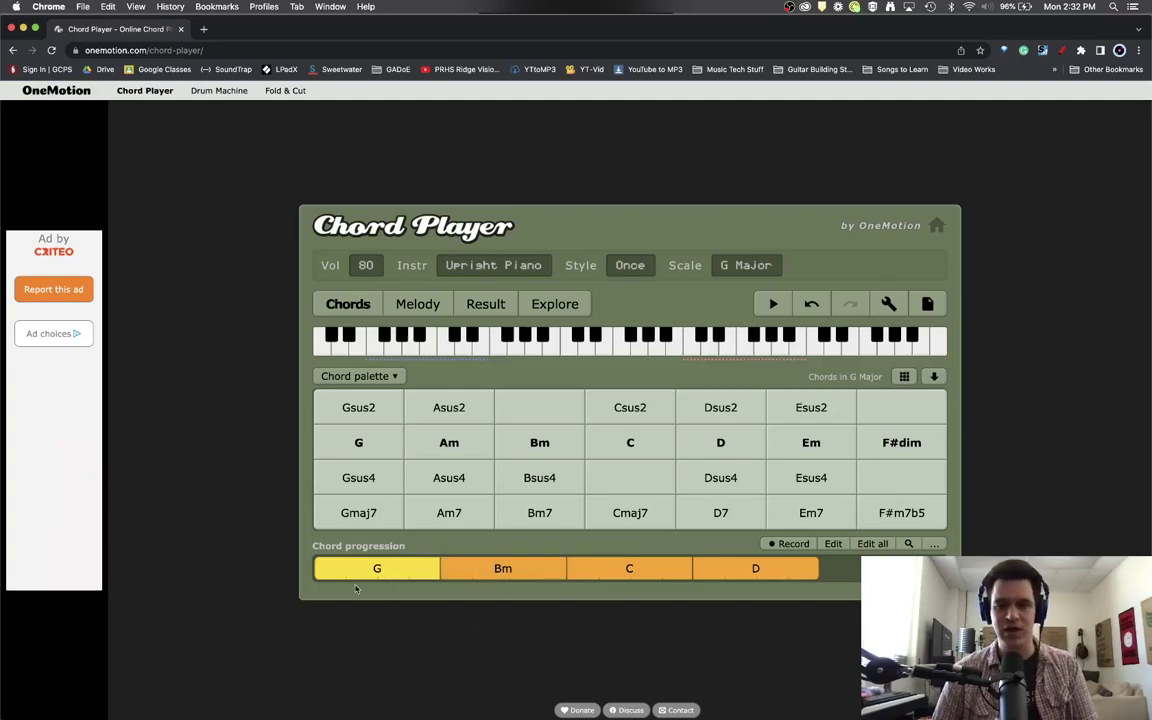
click(504, 568)
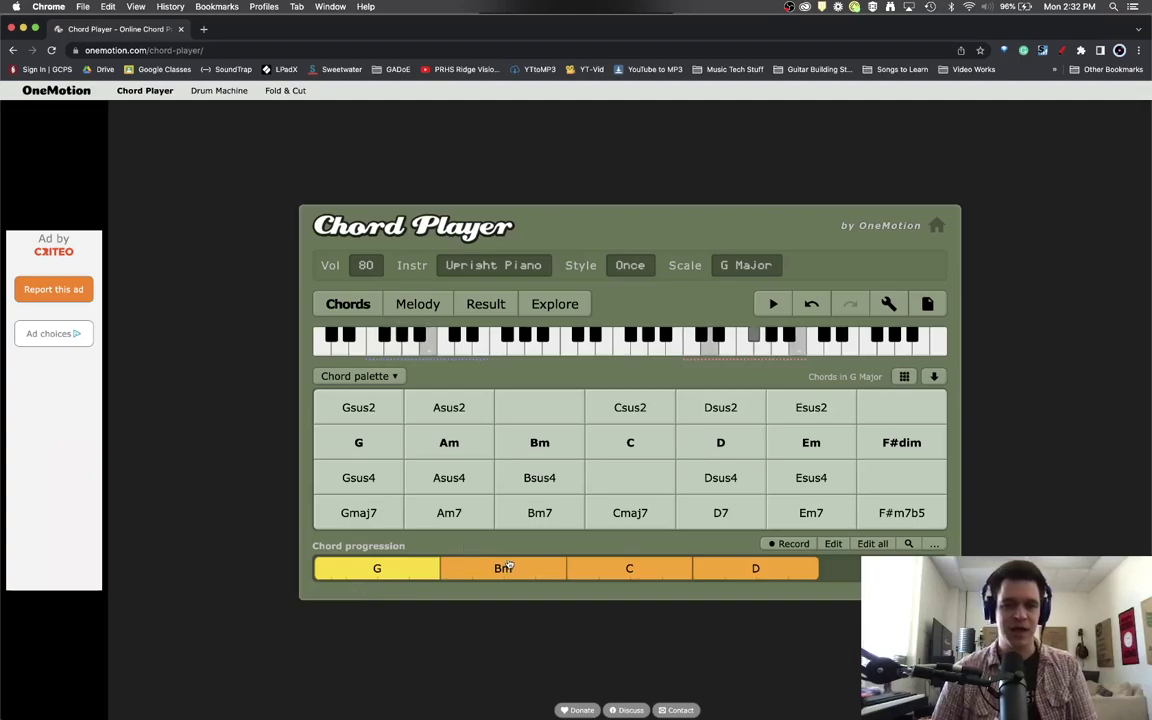
- Browse the Explore library's song pages and preview the Shivers progression (Bm G D A)
click(556, 305)
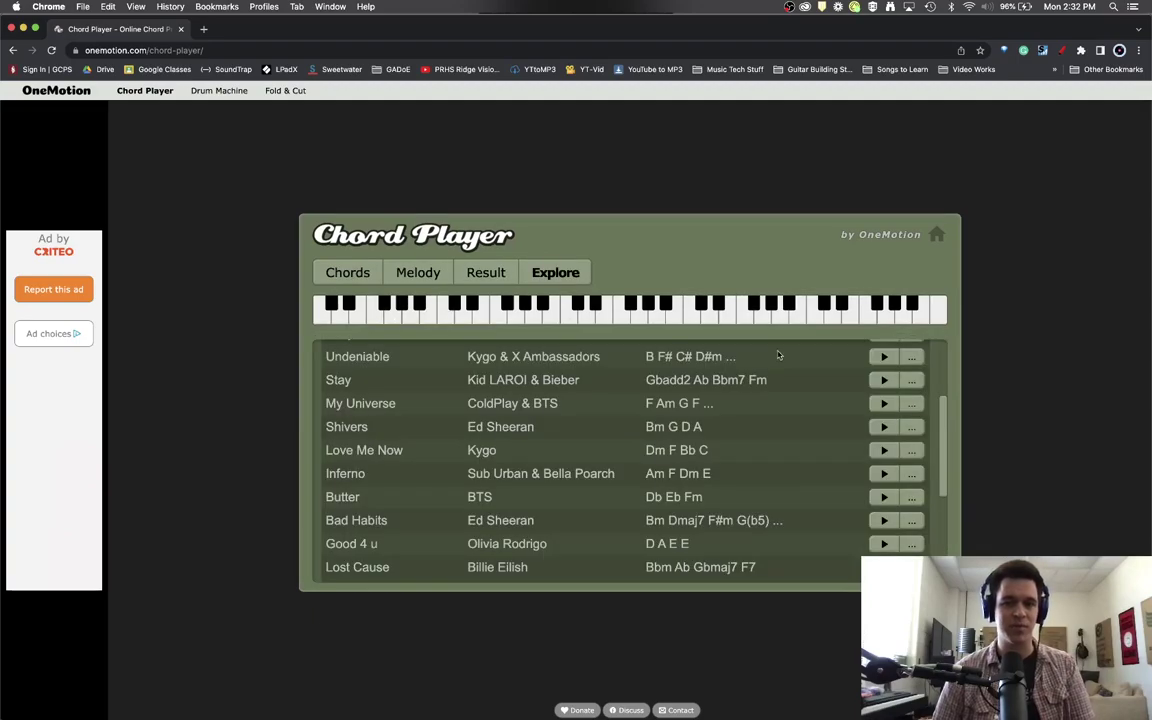
scroll(591, 528, down, 3)
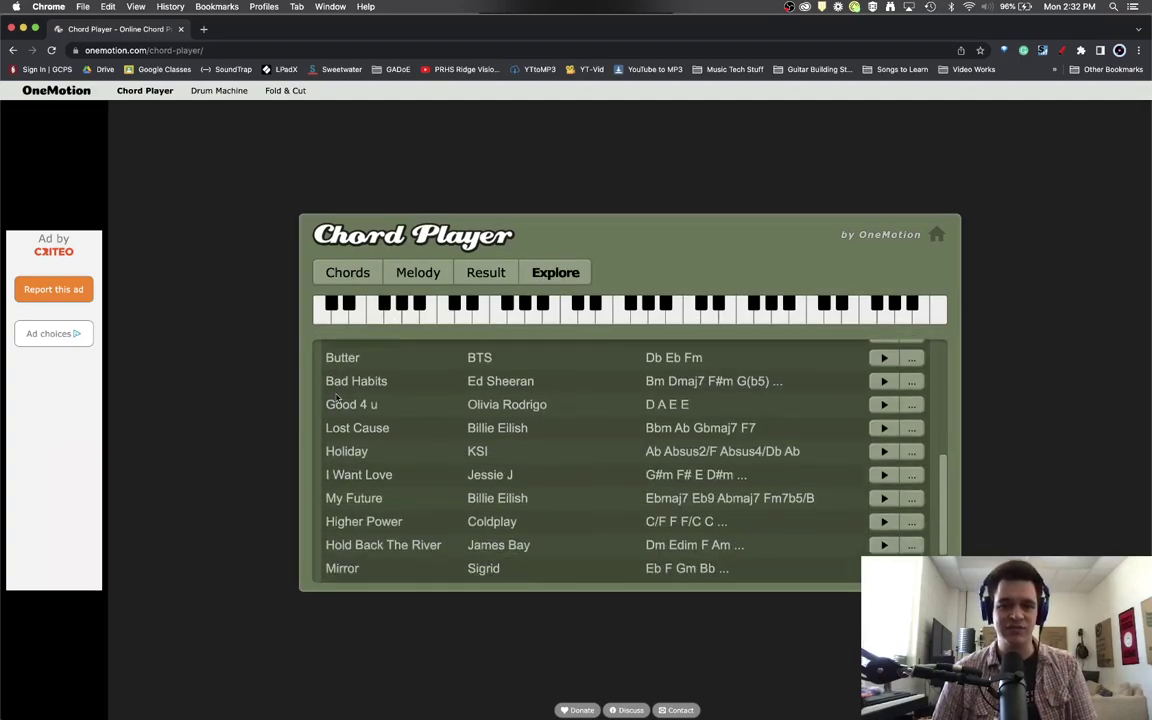
scroll(591, 528, down, 1)
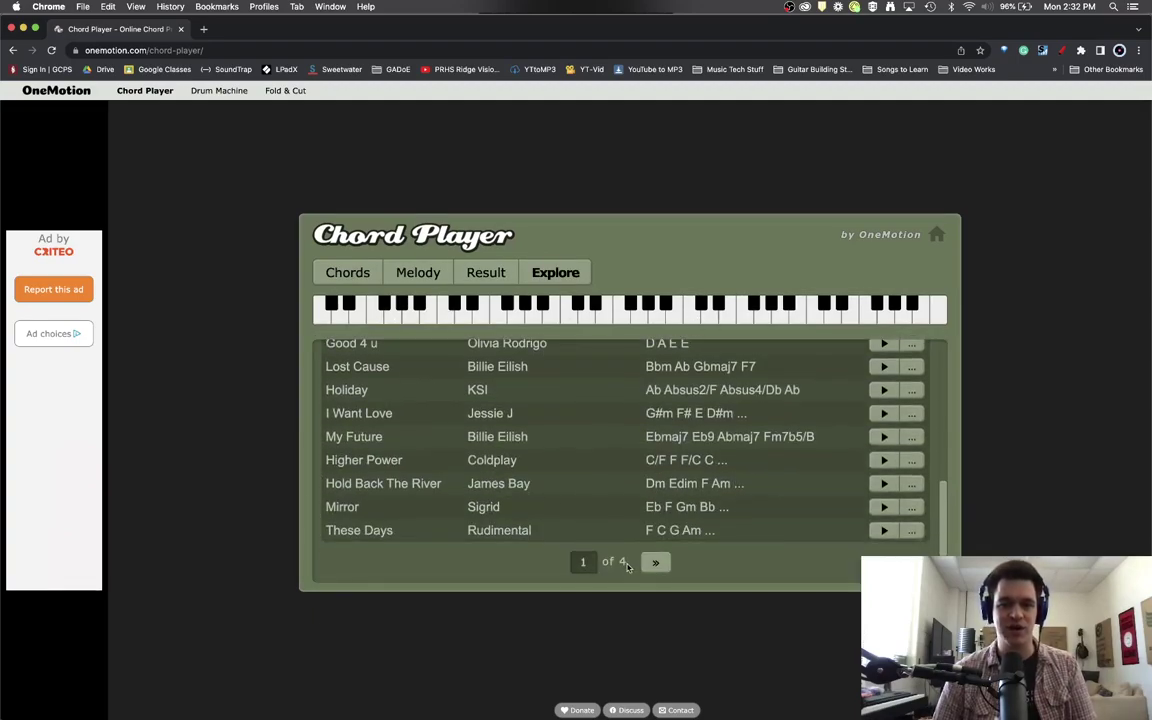
click(656, 564)
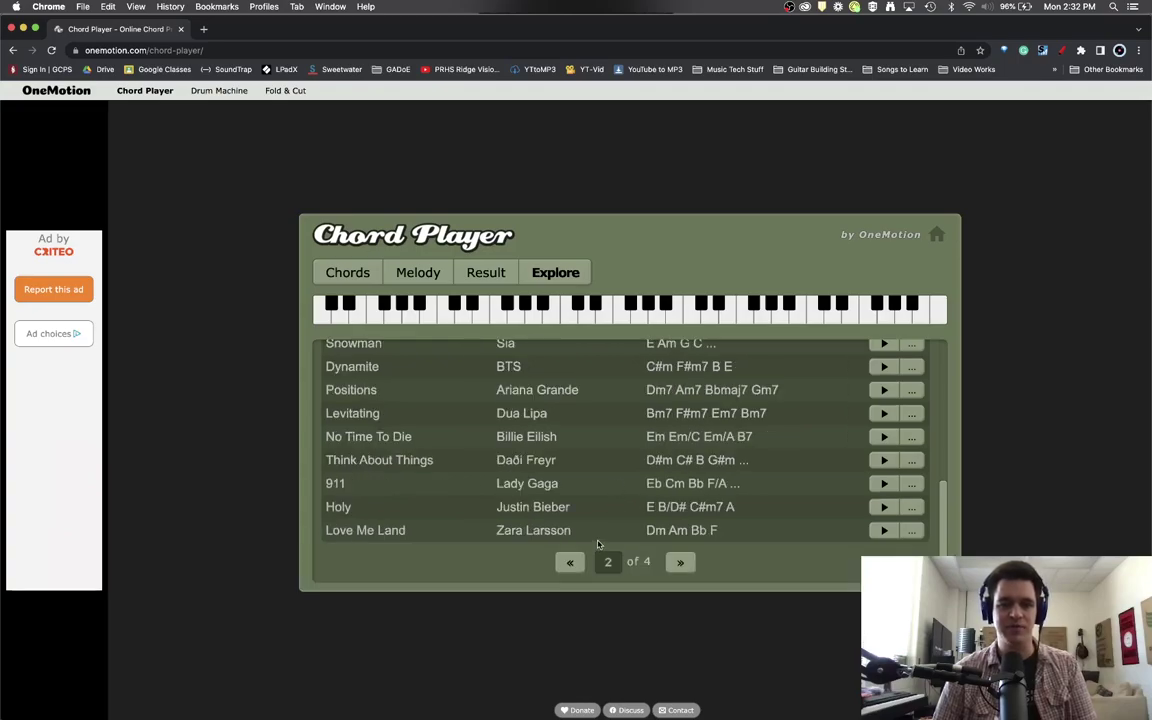
scroll(597, 543, up, 1)
scroll(597, 543, down, 1)
click(572, 562)
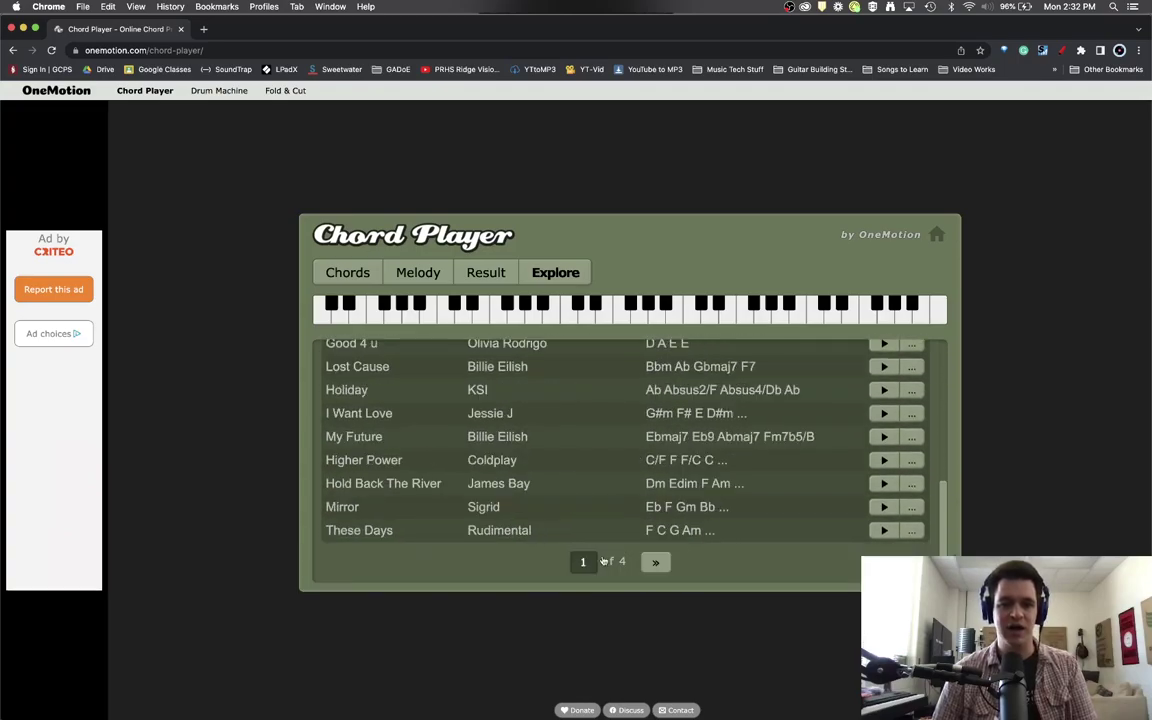
scroll(745, 485, up, 5)
scroll(750, 495, up, 1)
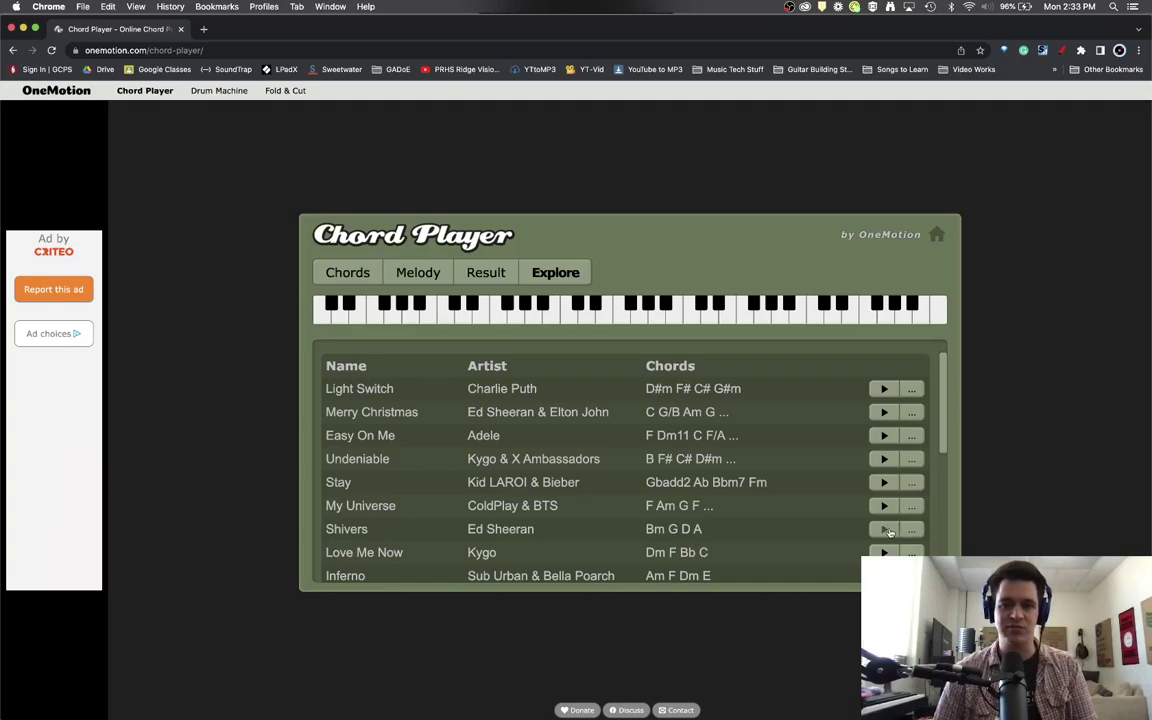
click(884, 529)
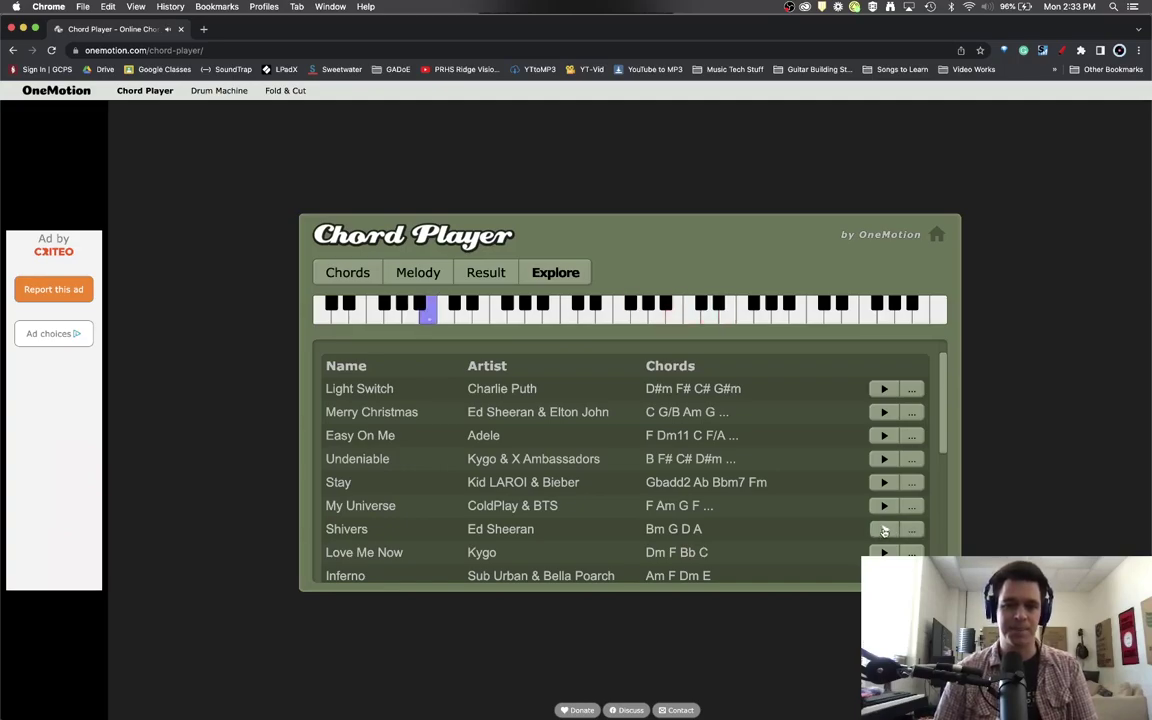
- Open Shivers as the current project, loading Bm, G, D, A in D Major
click(910, 529)
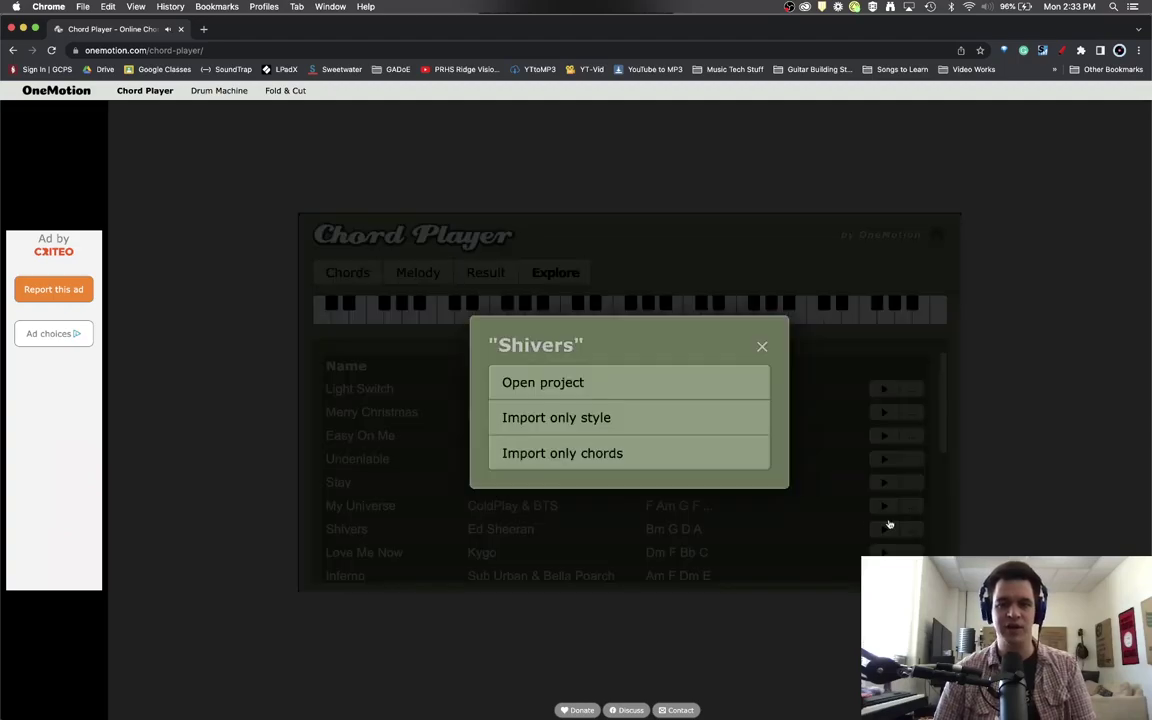
click(640, 383)
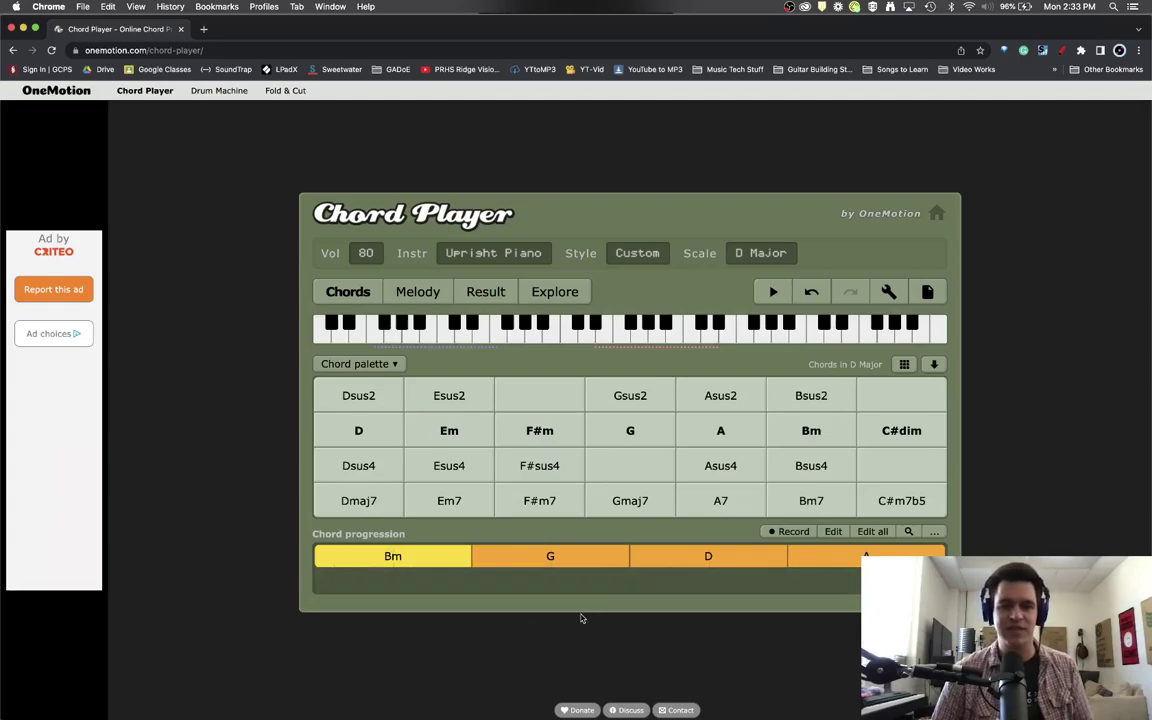
key(space)
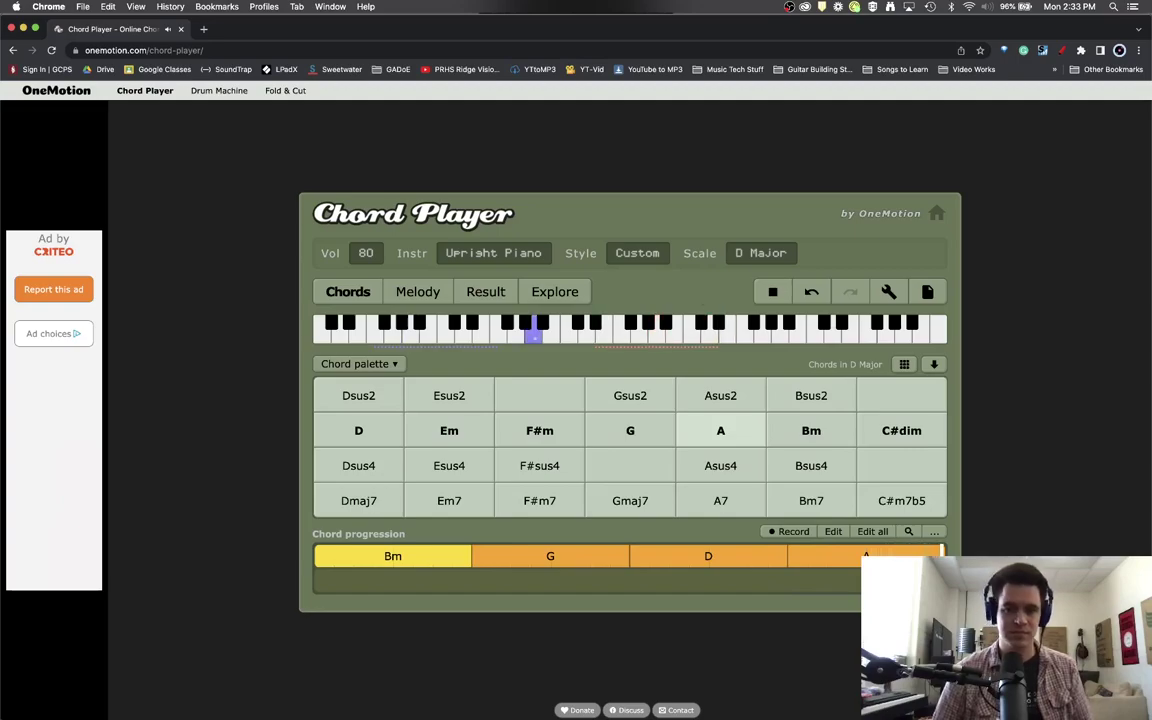
key(space)
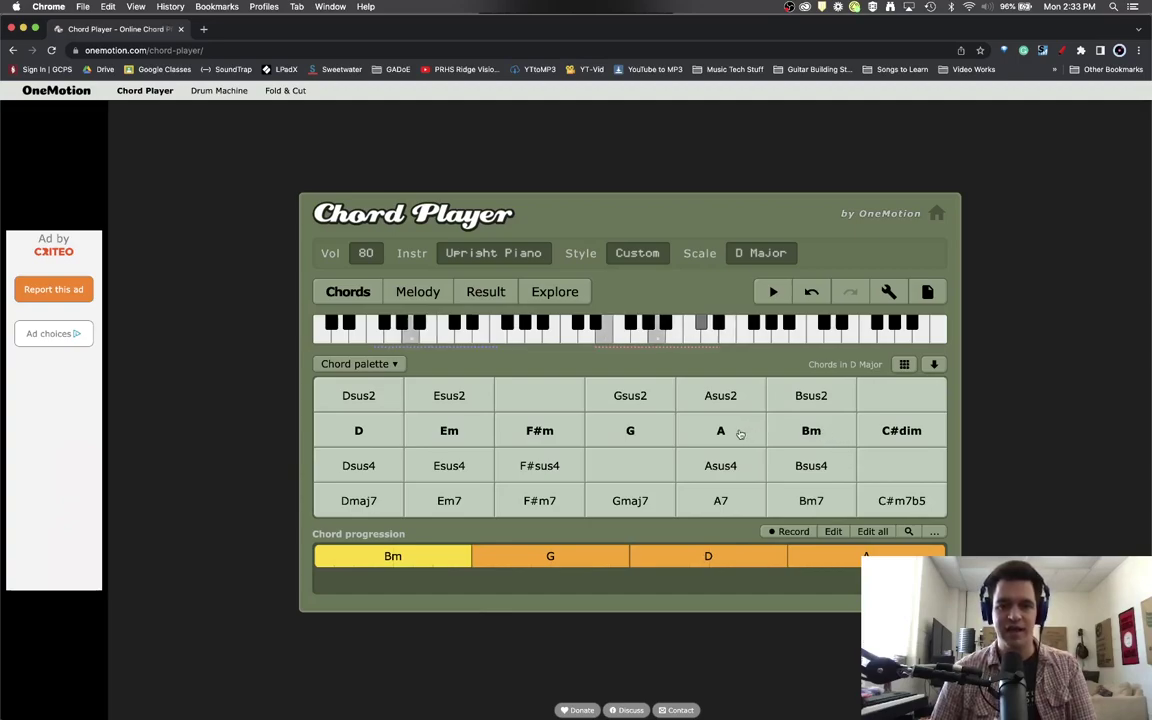
drag(736, 433, 400, 555)
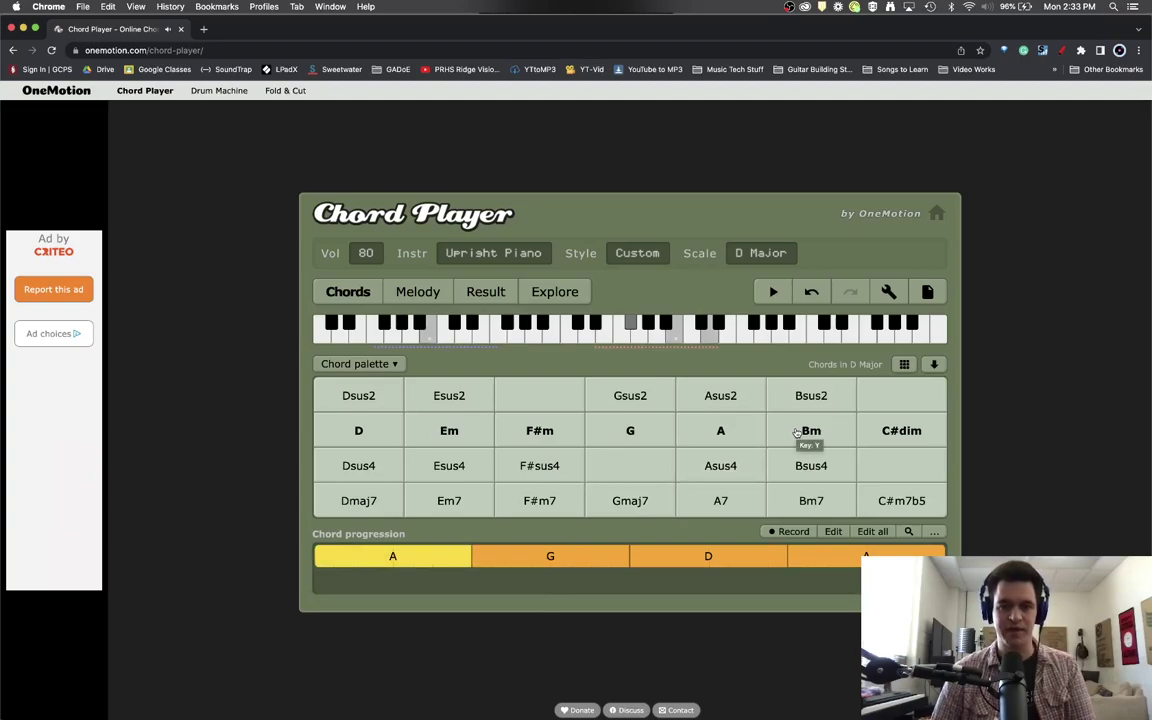
drag(798, 432, 420, 560)
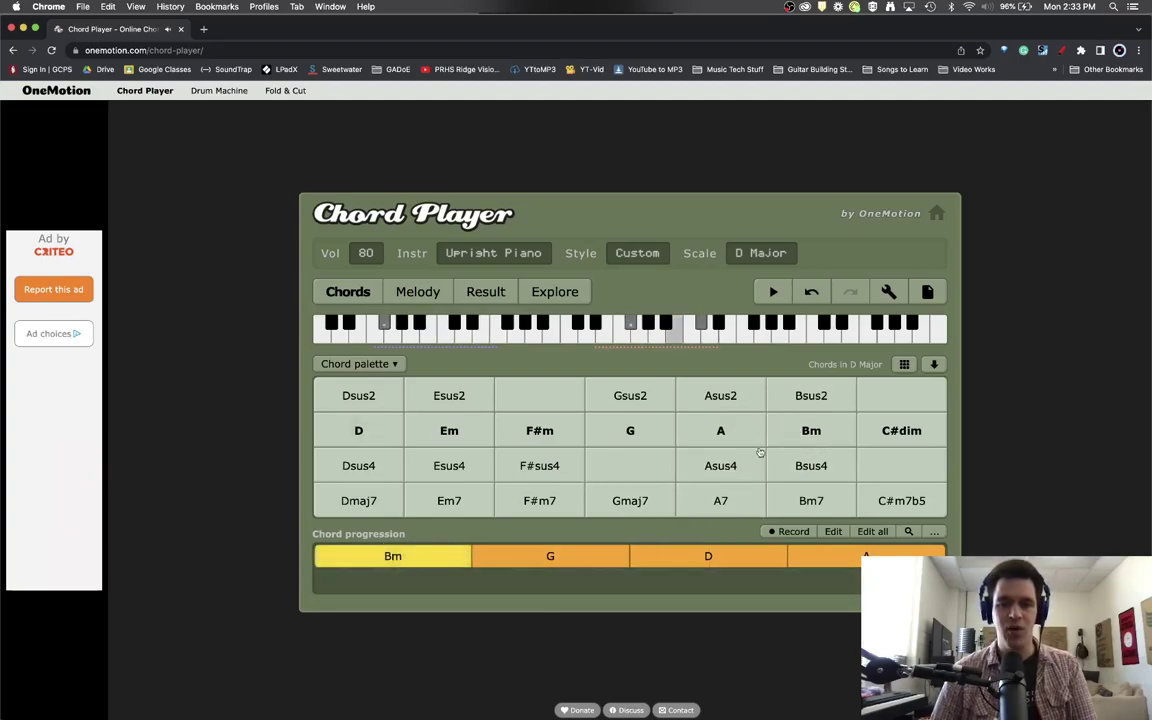
- Try a D bass note on the Bm chord, then restore root position and close its settings
click(835, 532)
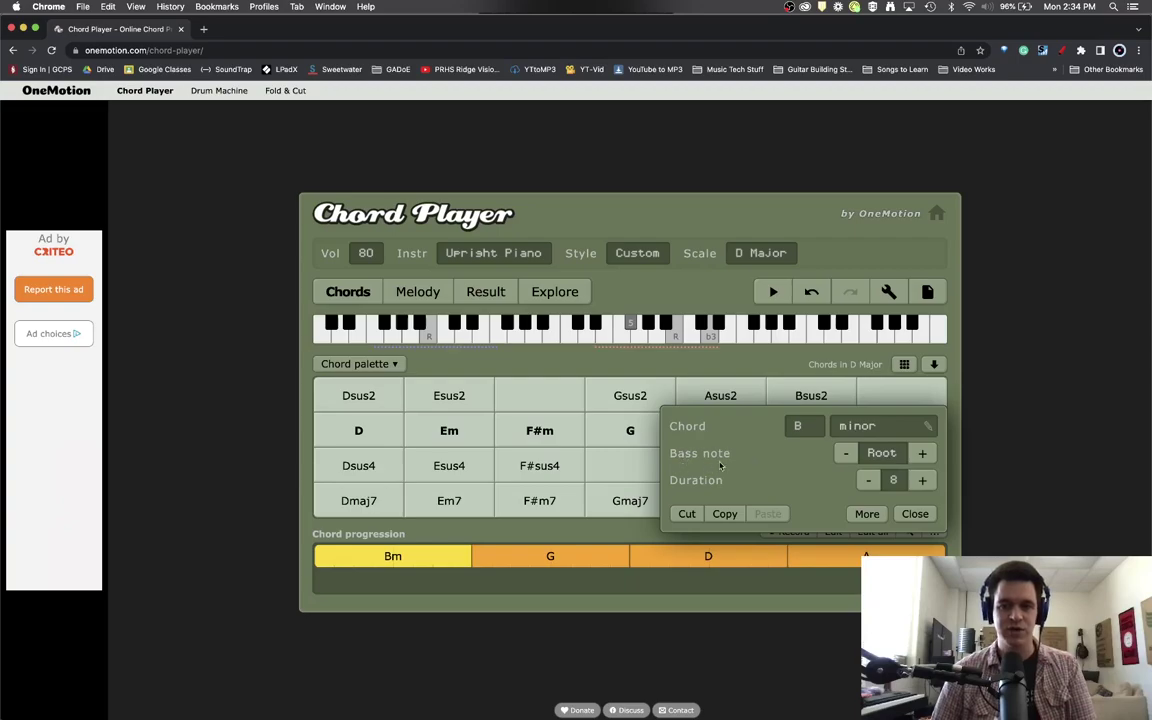
click(923, 454)
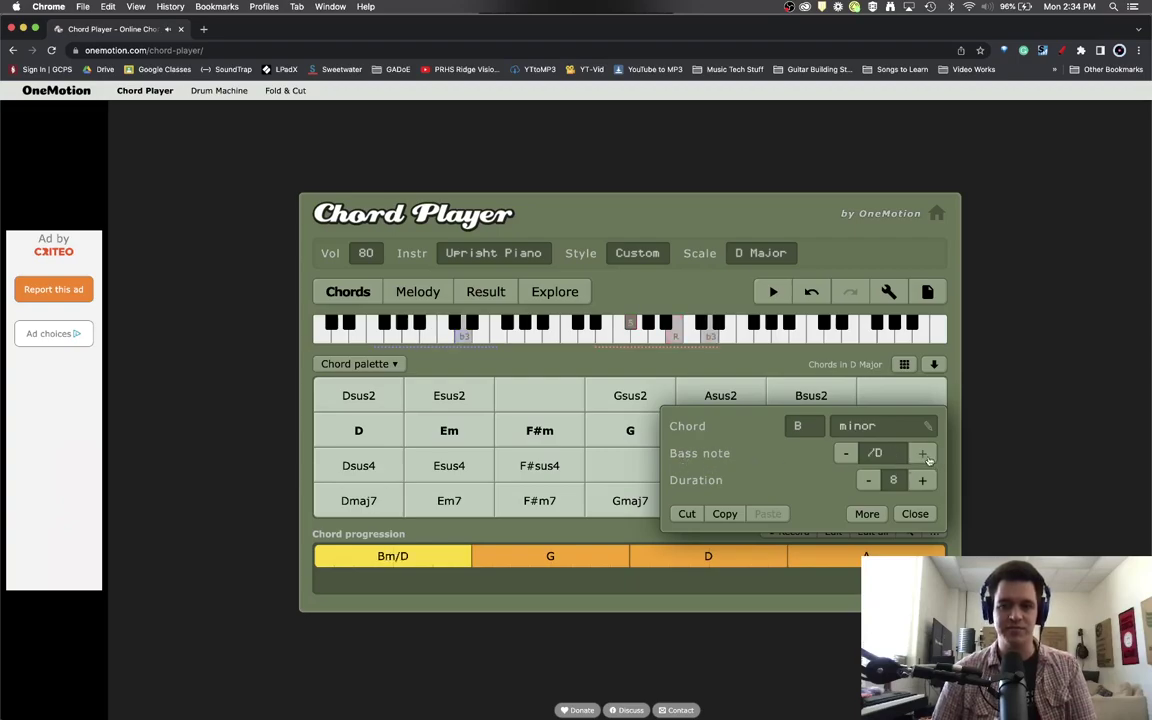
click(846, 454)
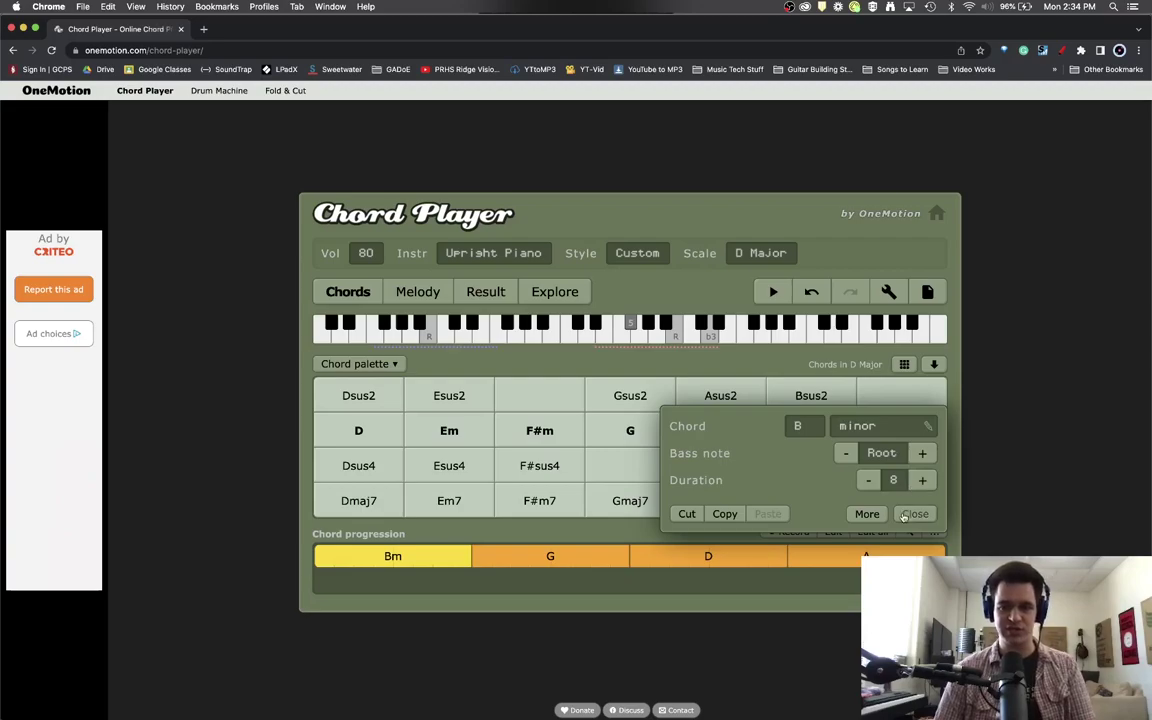
click(885, 398)
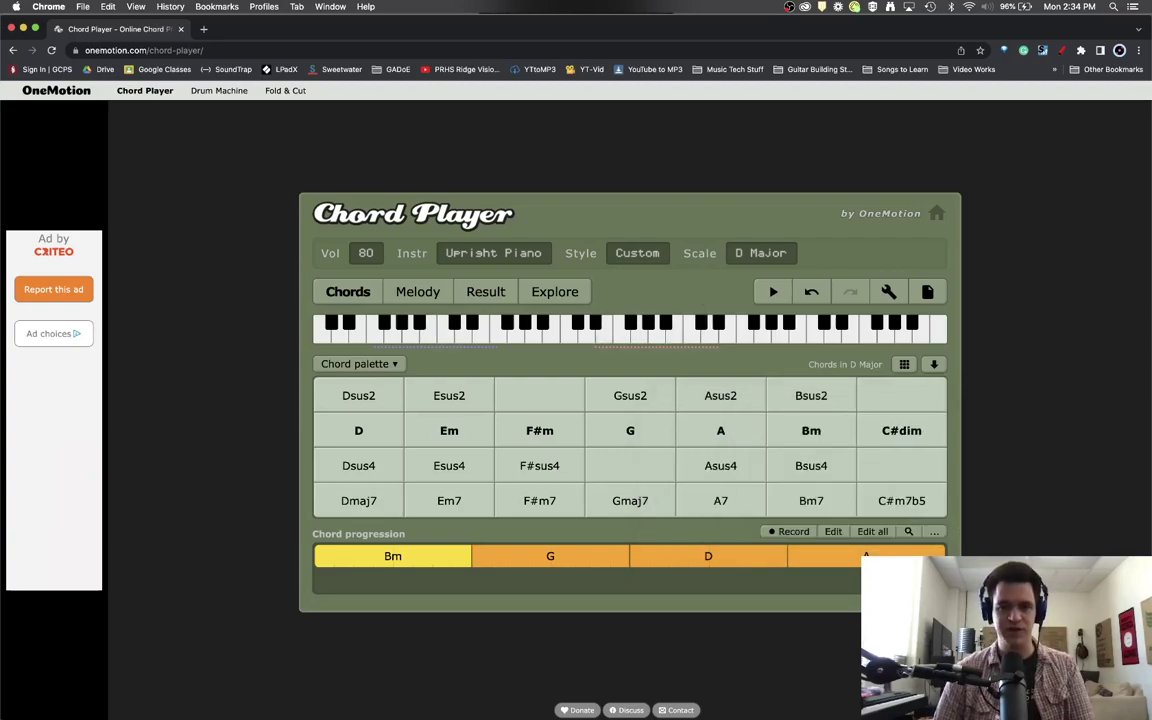
- In Edit all with beat units, make the opening chords 4Bm 4Em
click(882, 532)
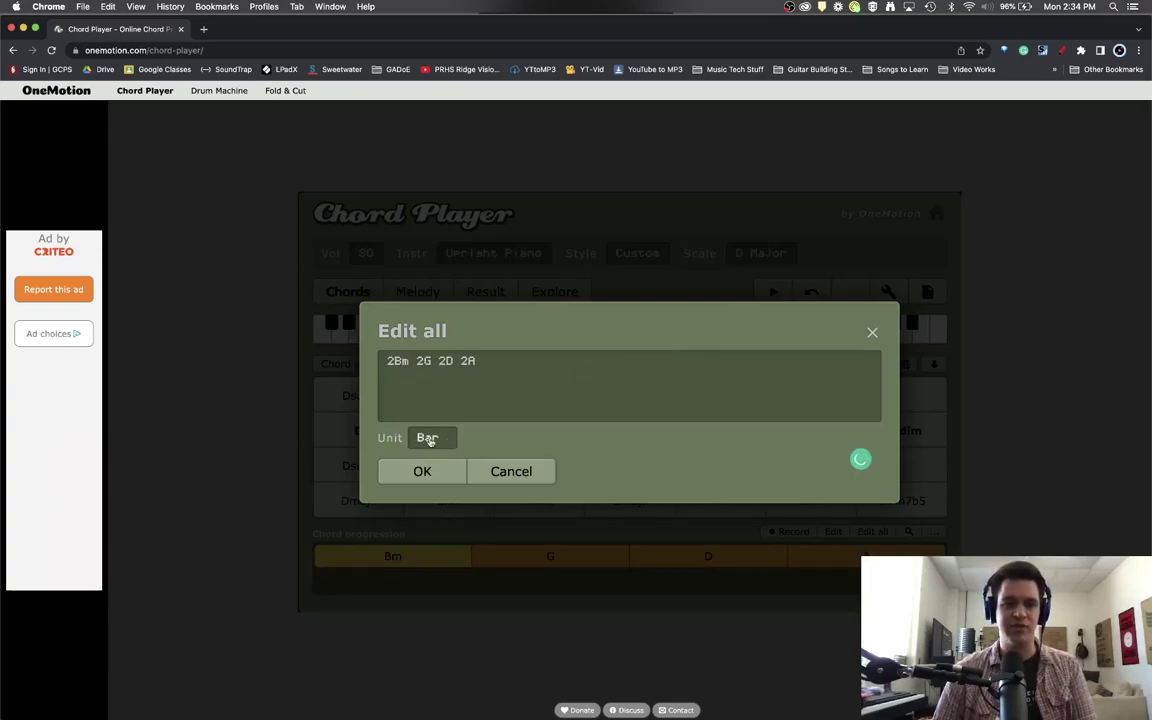
click(427, 439)
click(430, 425)
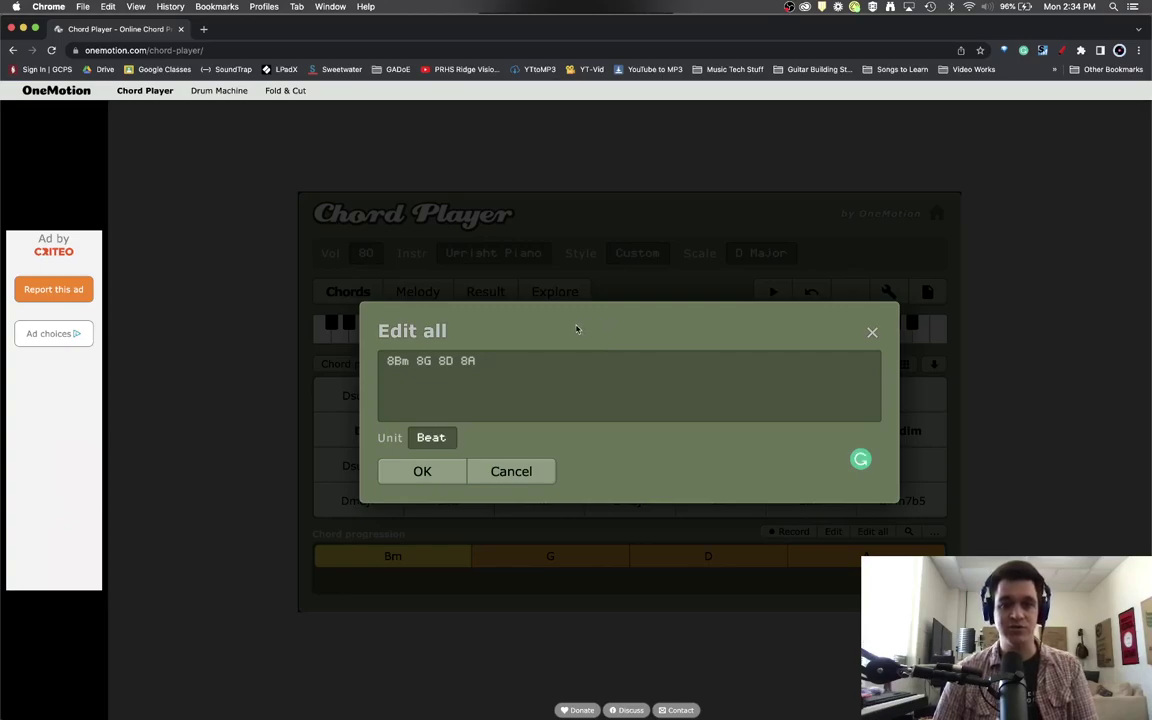
double_click(397, 362)
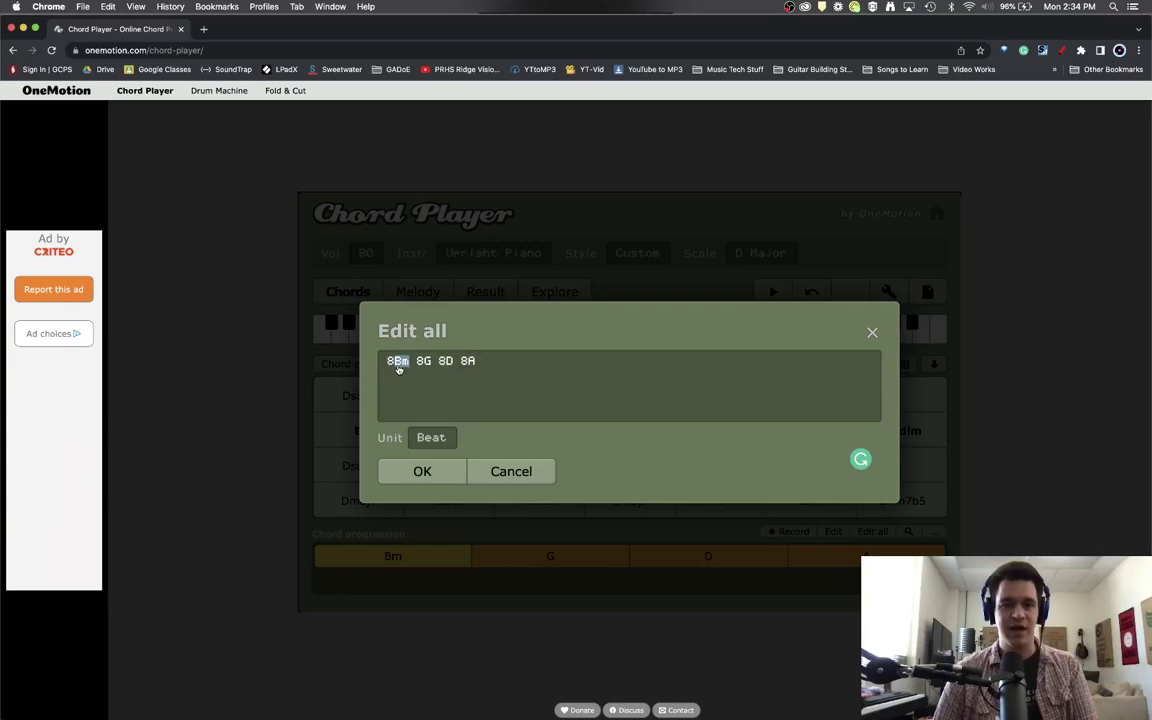
text(Bm)
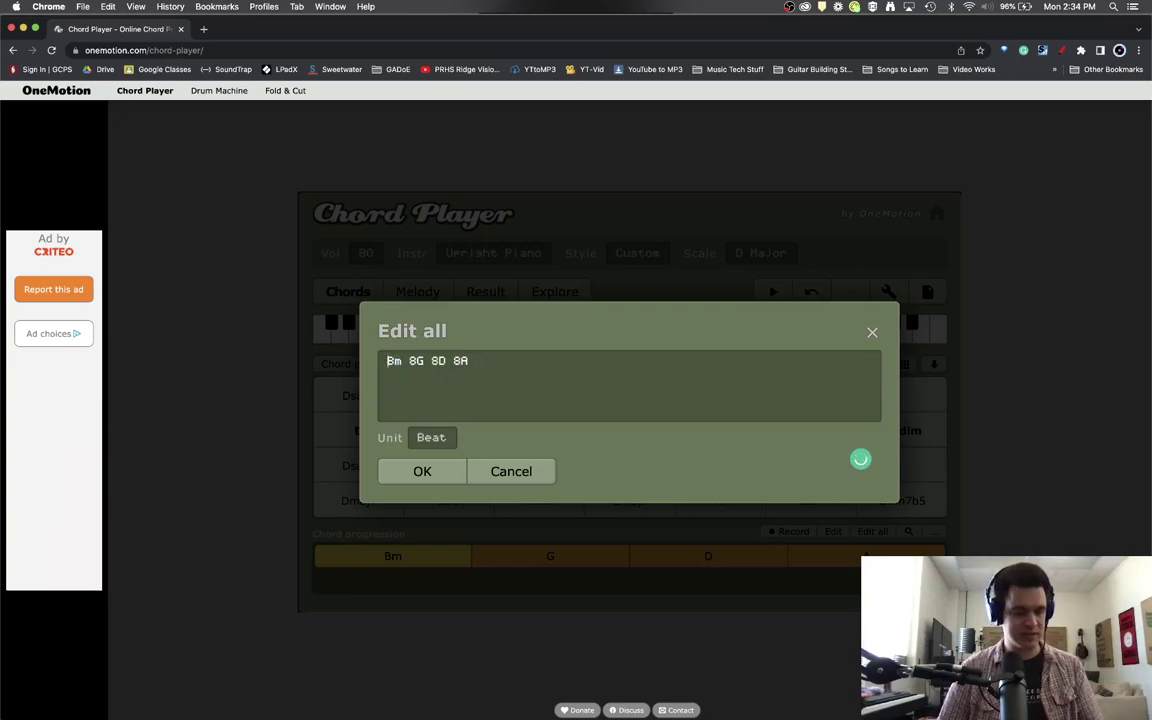
text(4)
text( |)
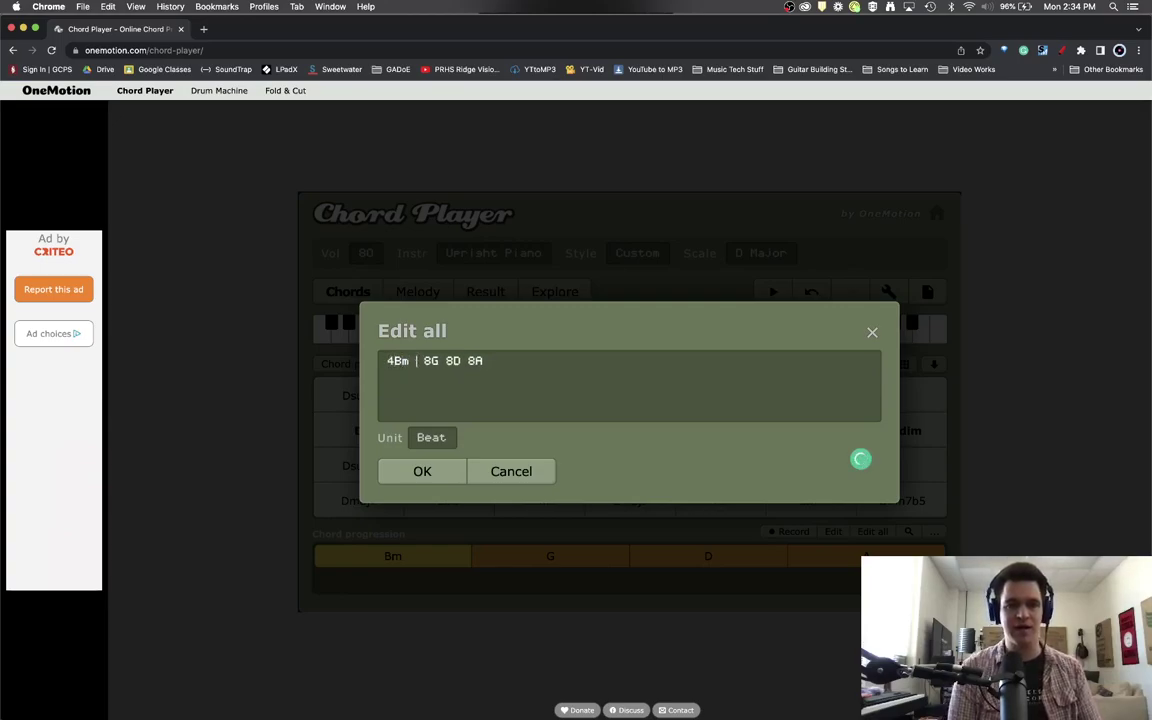
text(4E)
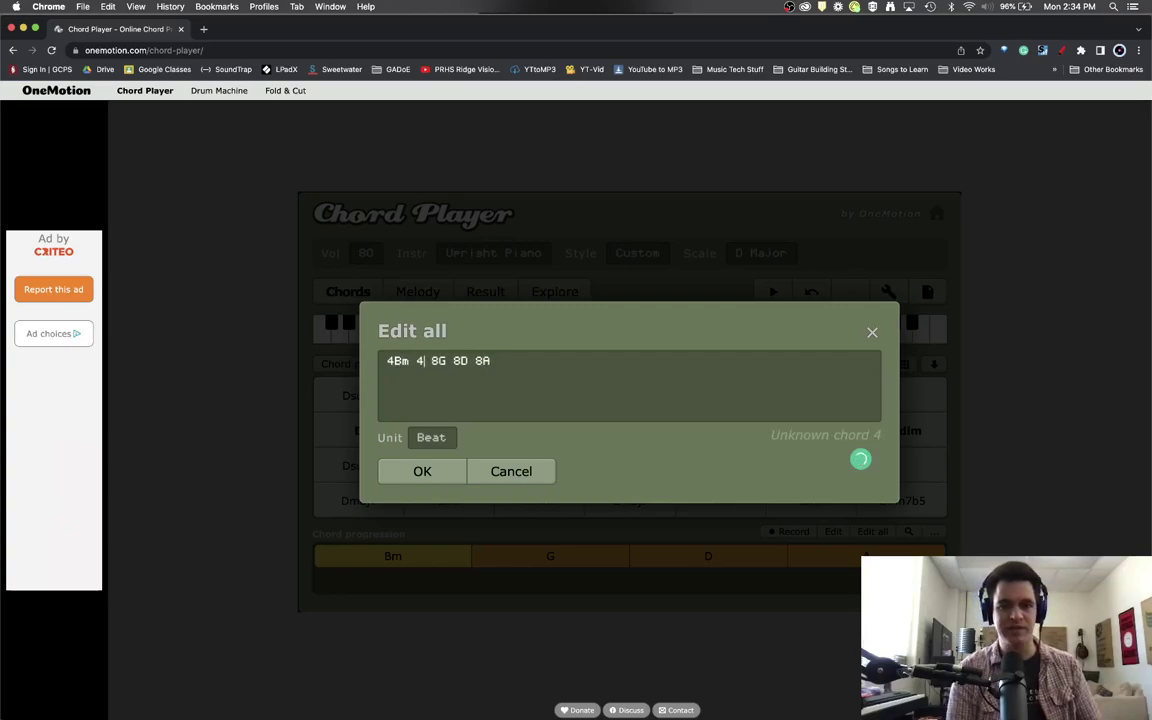
text(m)
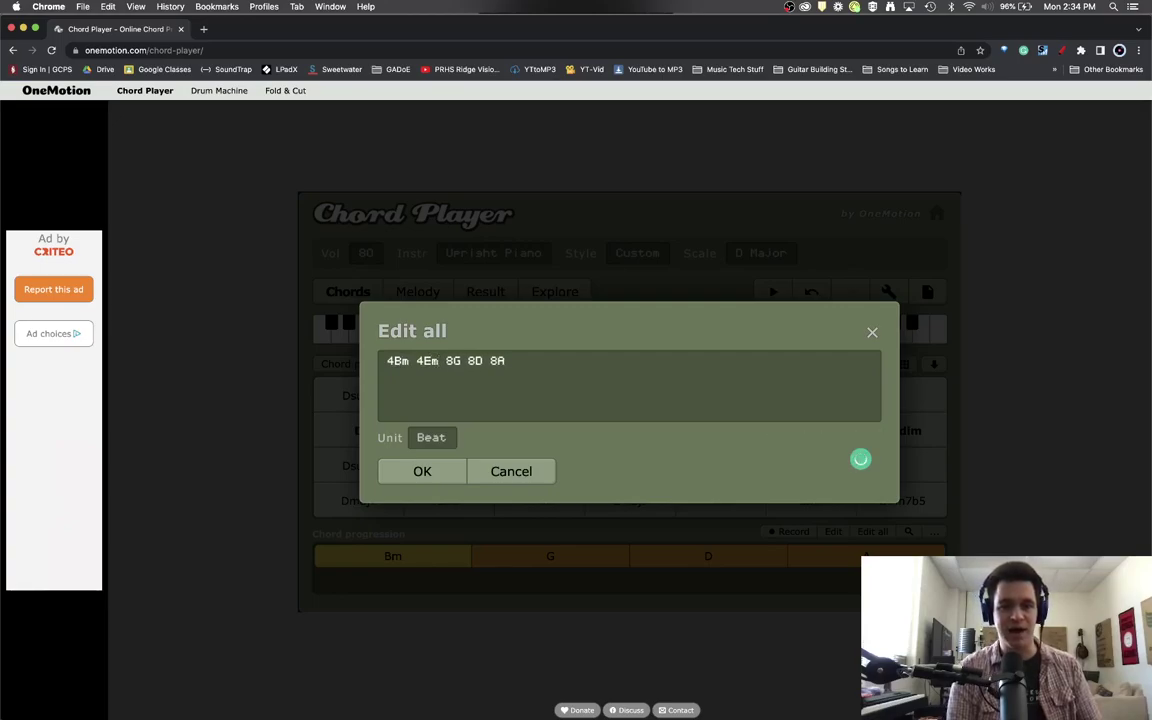
- Shorten G to four beats, add a four-beat Gsus2, then apply and play the progression
click(460, 363)
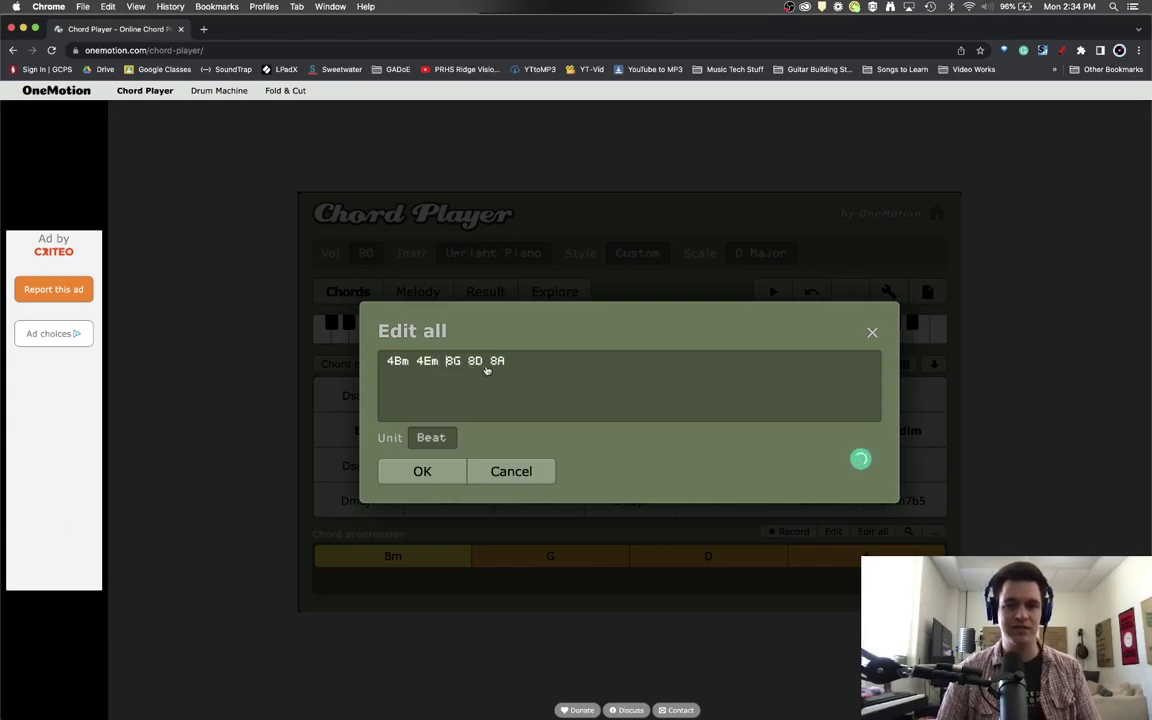
key(BackSpace)
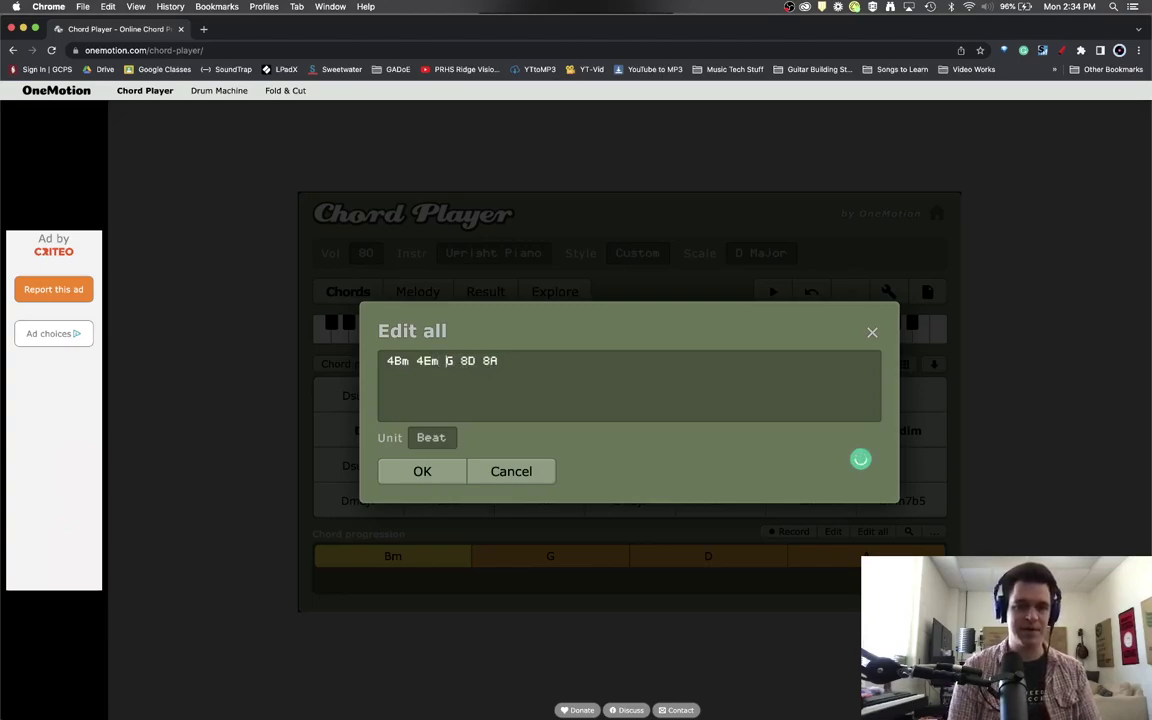
text(4)
key(Right)
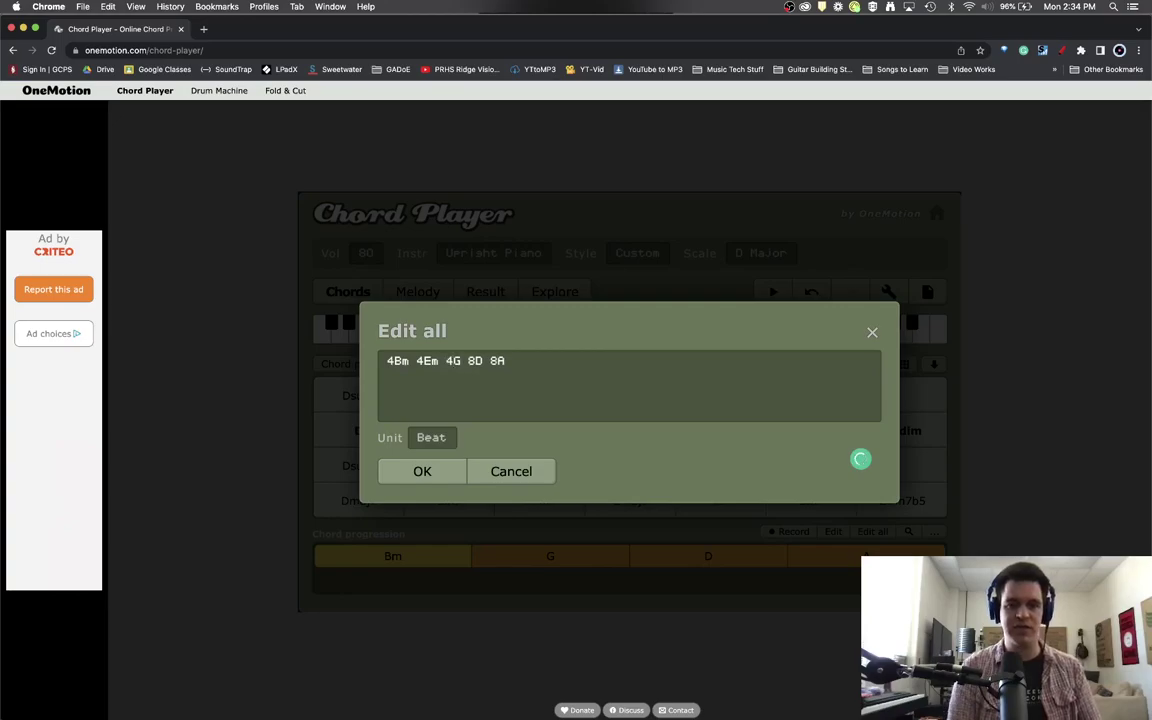
text(4 )
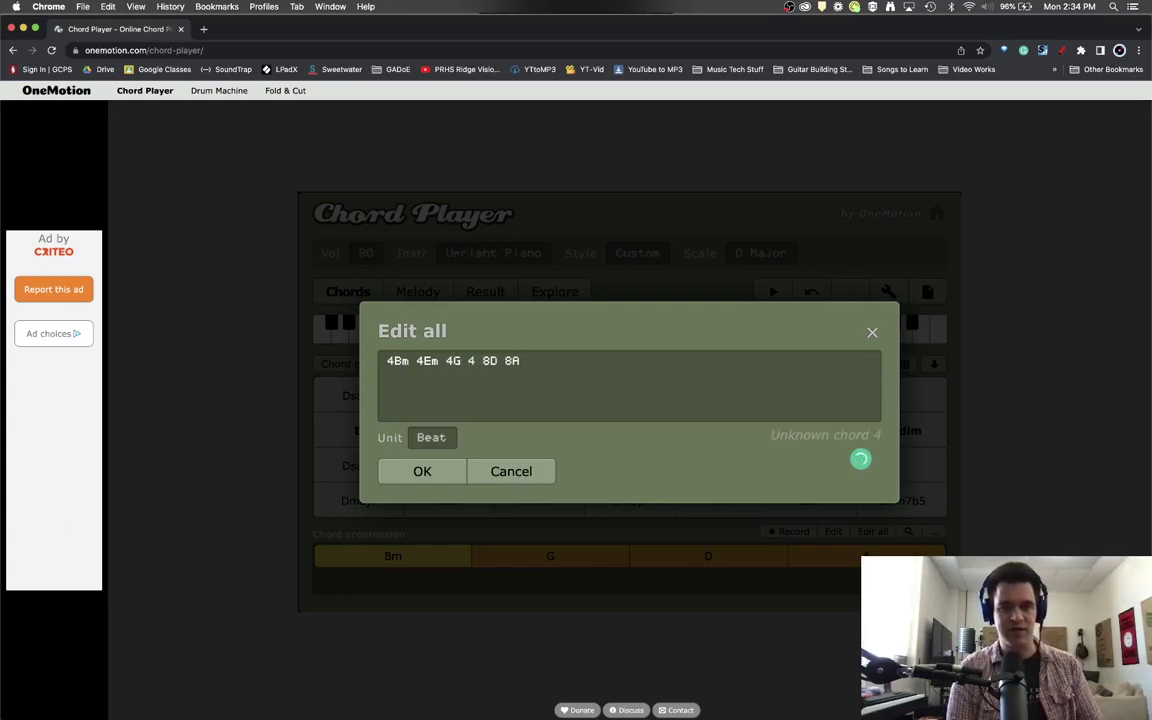
text(Gsus2)
key(BackSpace)
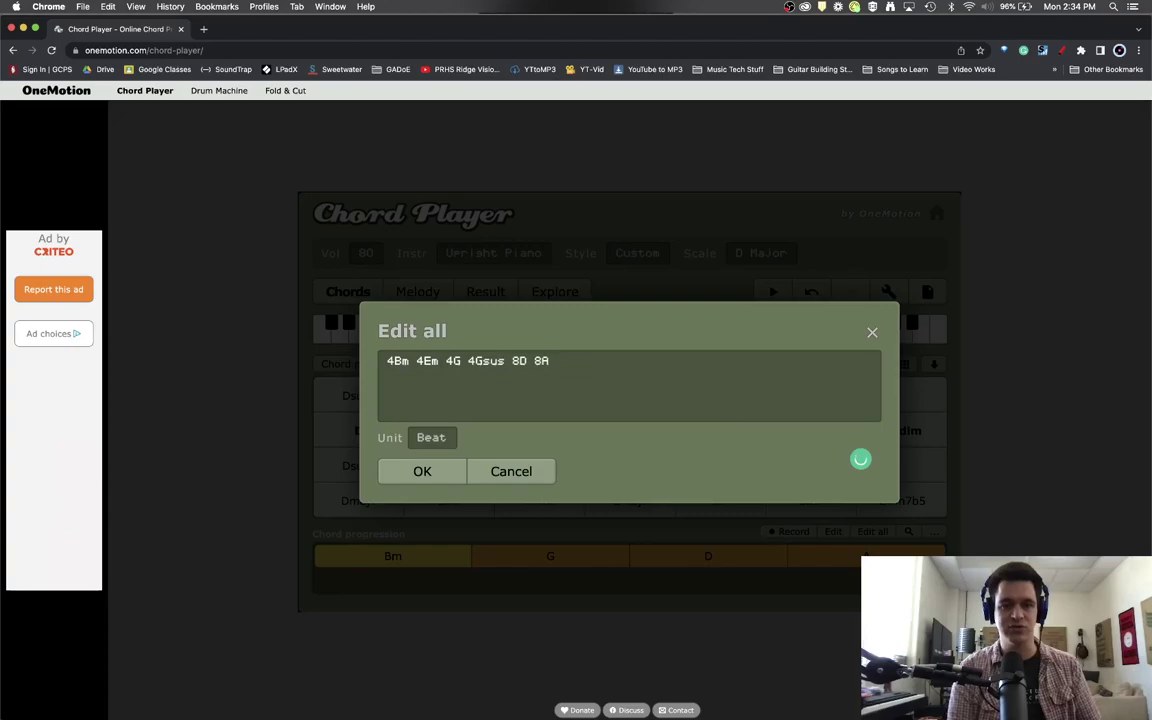
text(2)
click(428, 476)
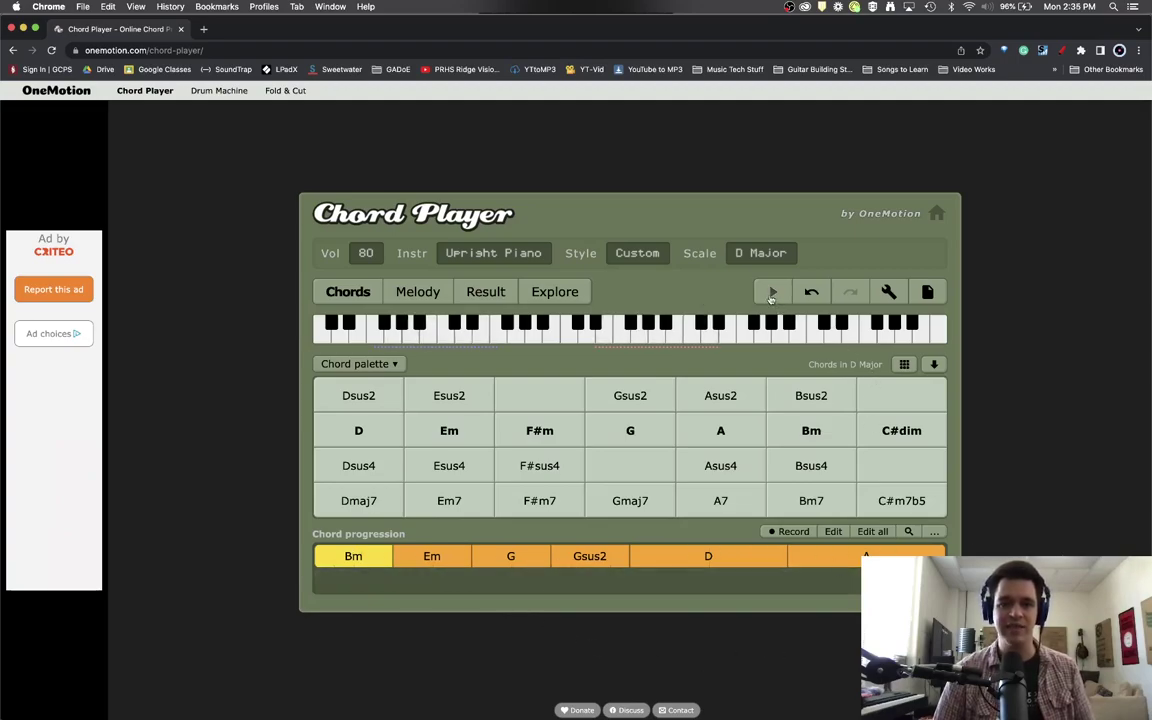
click(772, 292)
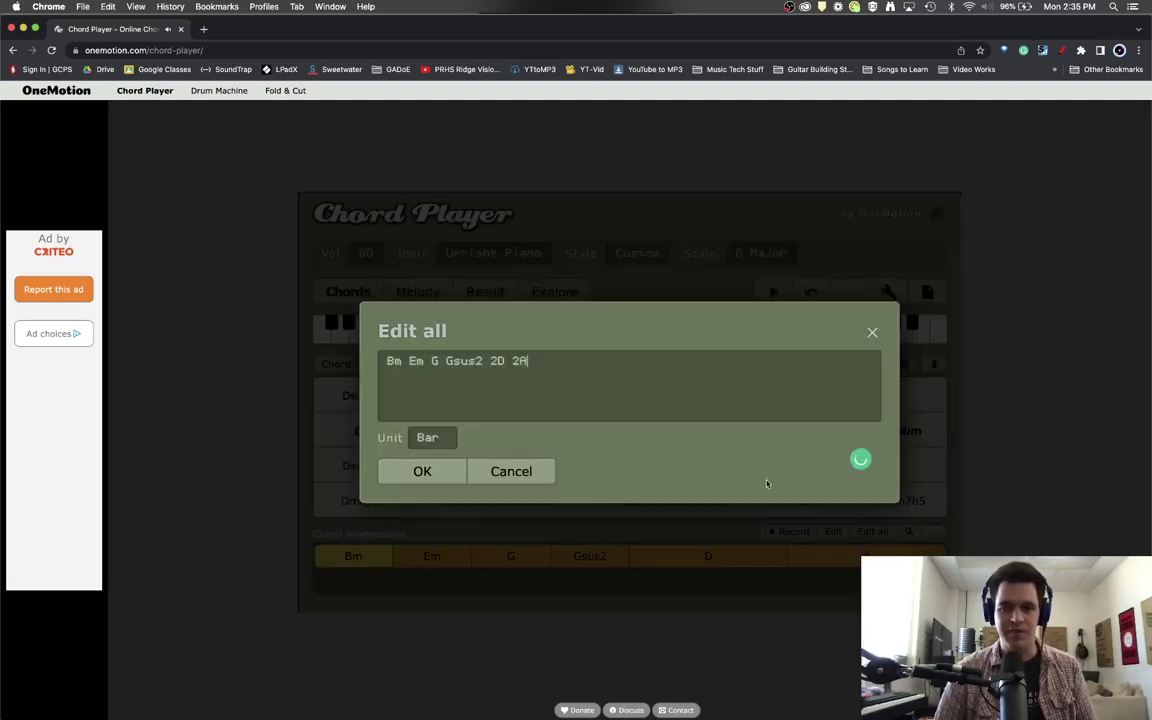
- In beat units, change the ending to 8D 2A 2Bm 4A and apply it
click(874, 531)
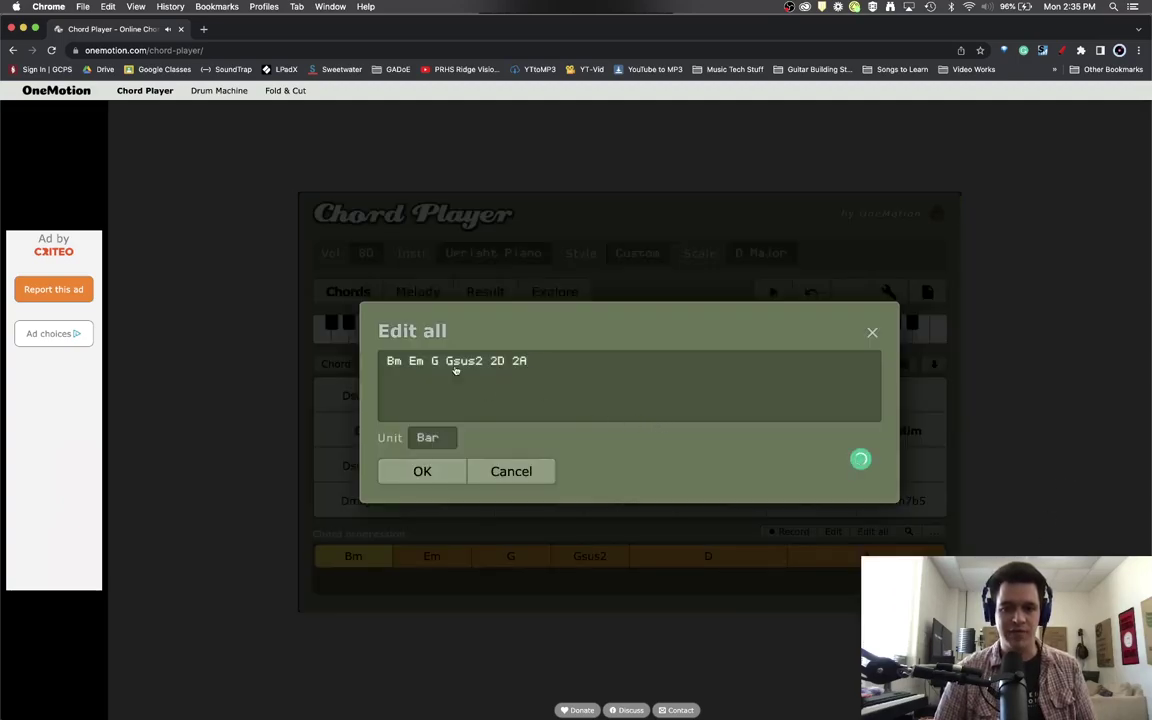
click(427, 437)
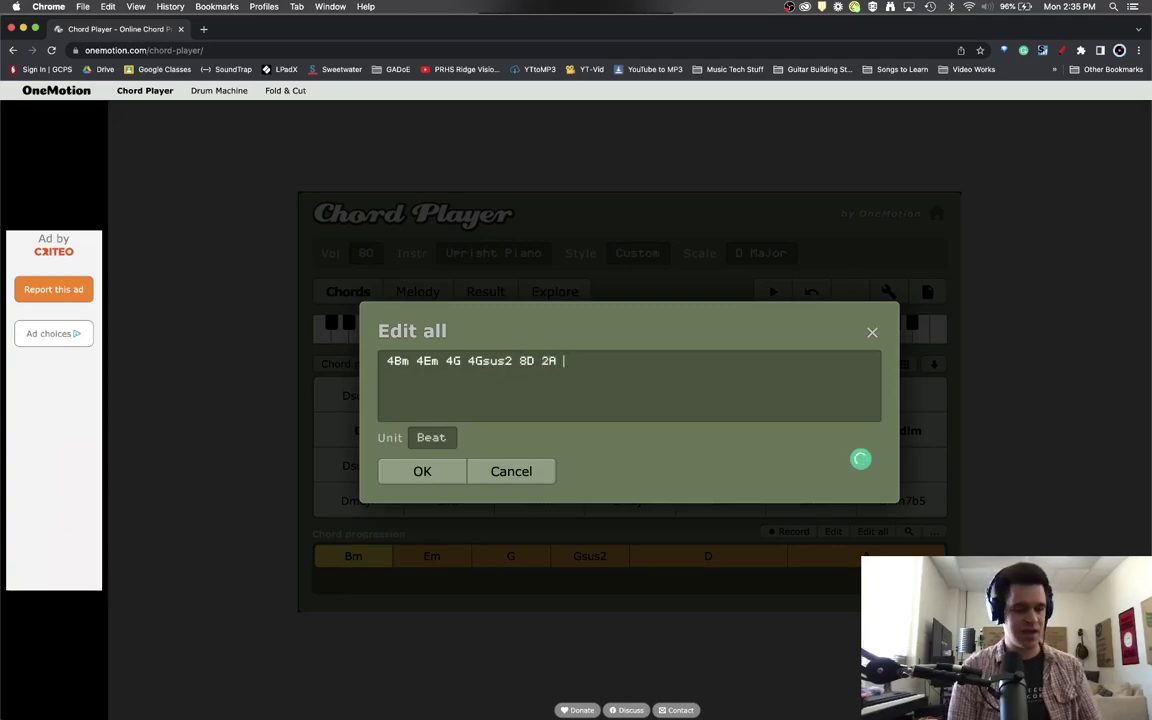
text(2Bm )
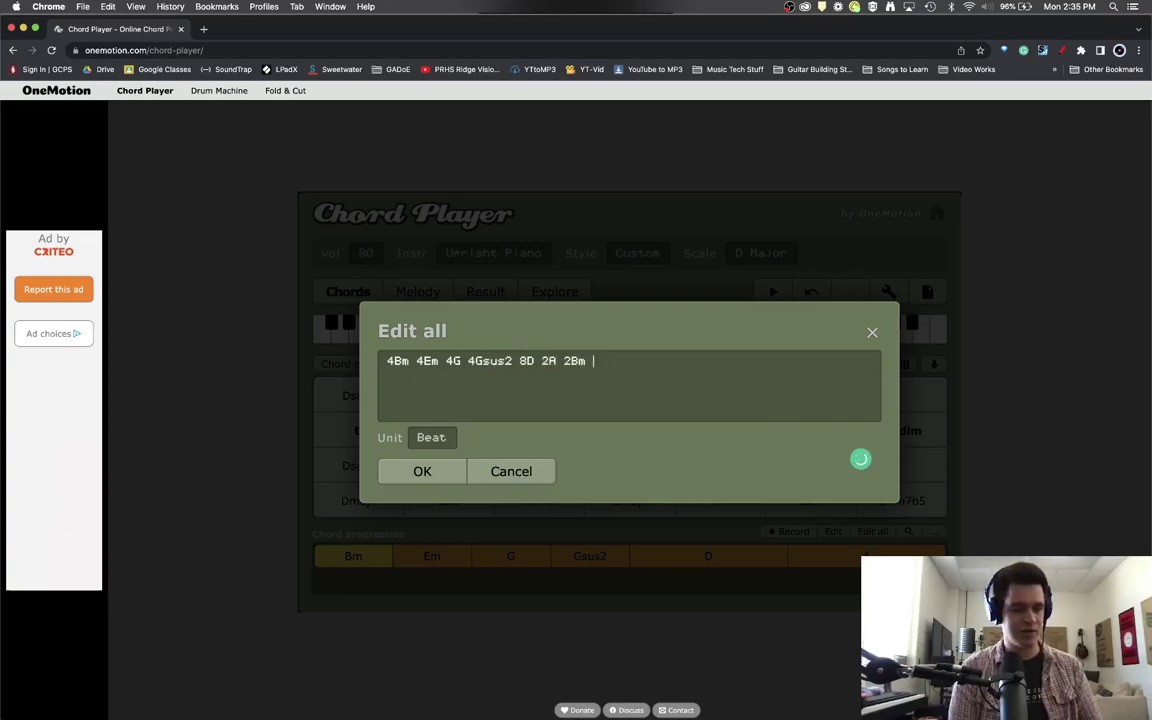
text(4A)
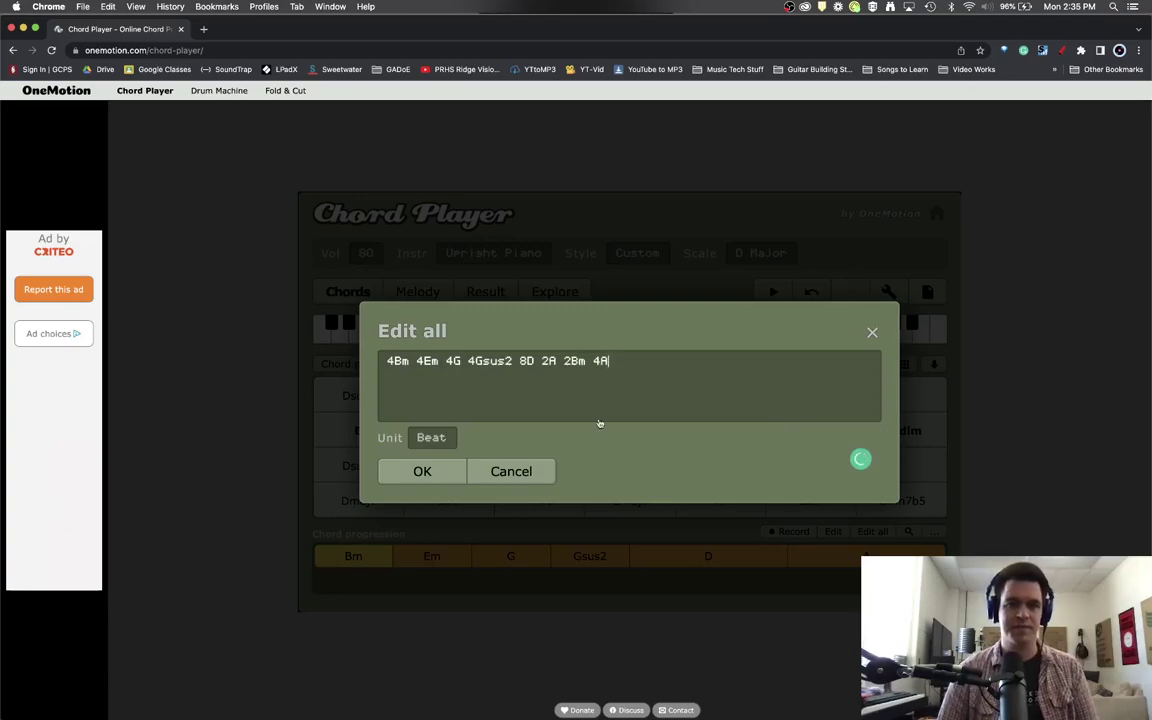
click(422, 471)
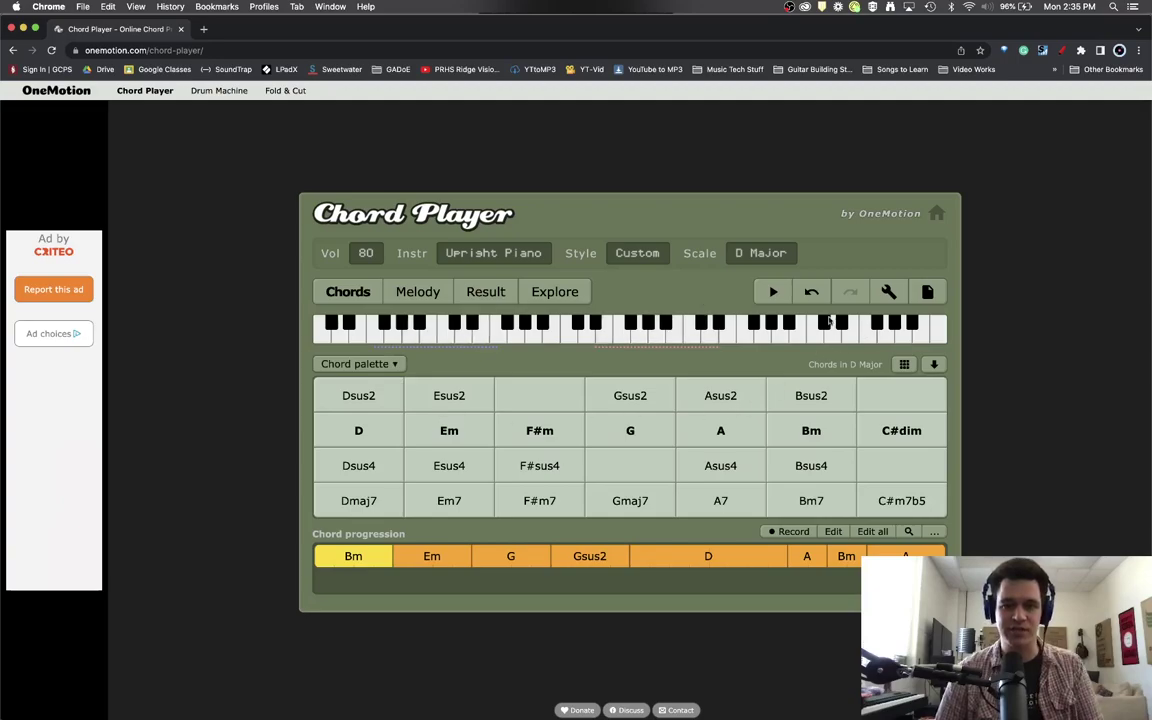
- Switch the instrument to Wurlitzer, play the progression through, and audition Gsus2
click(493, 253)
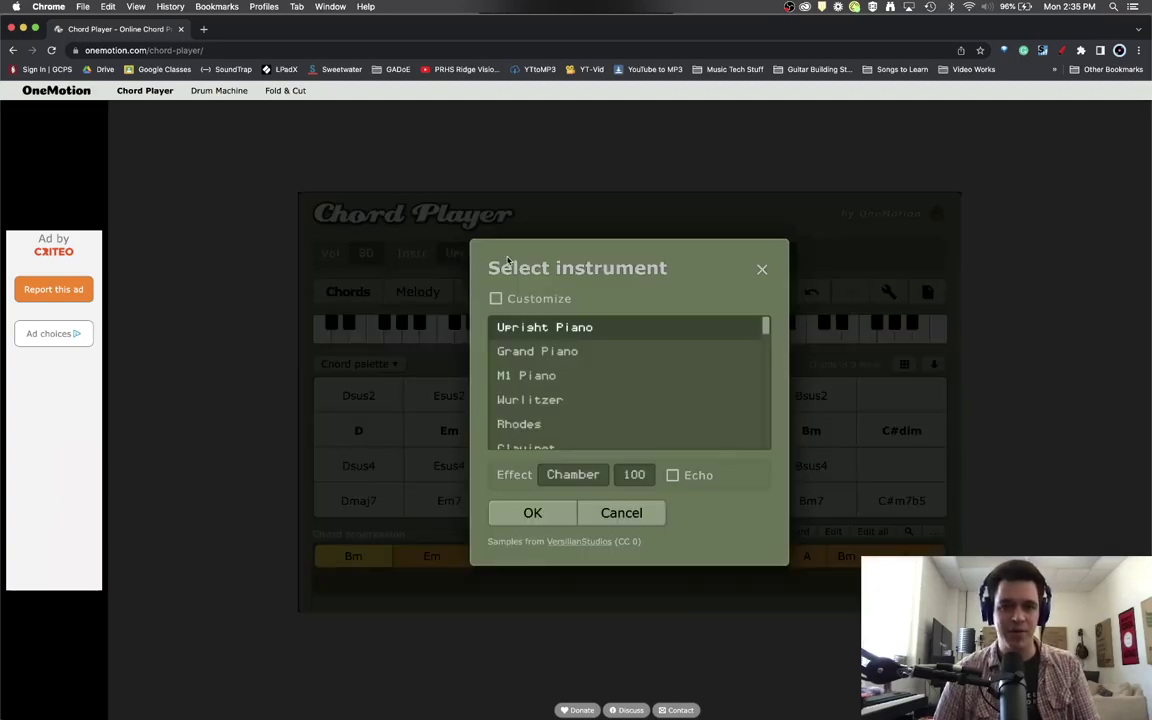
click(535, 400)
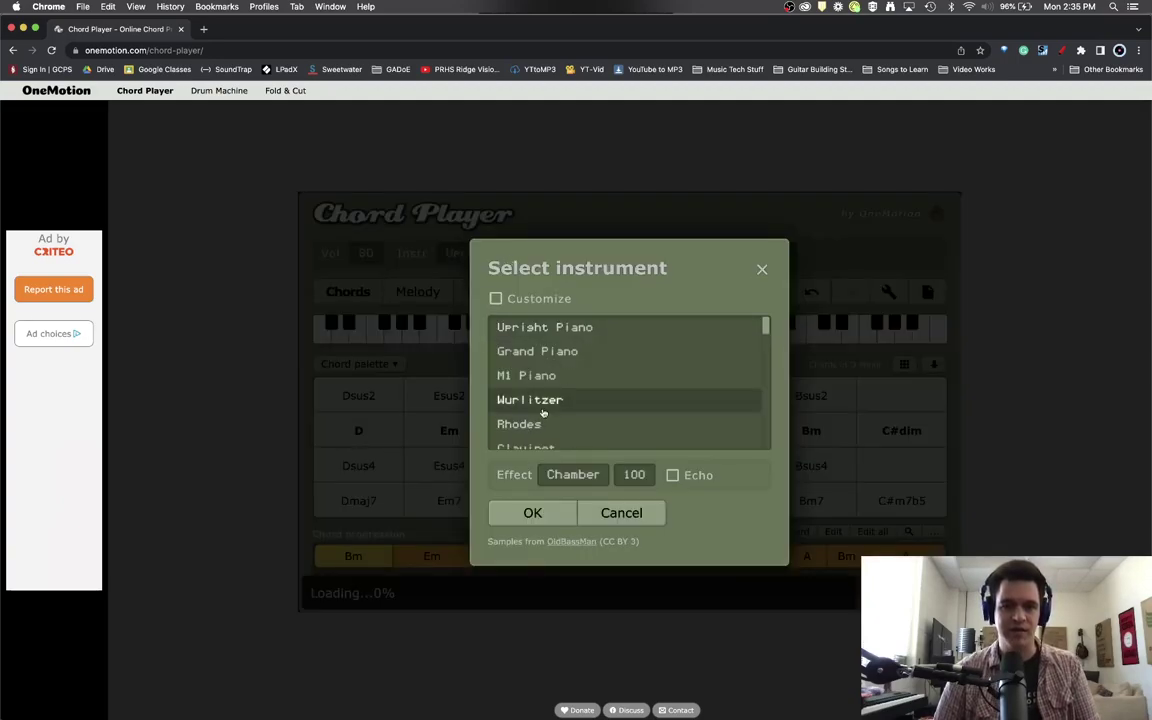
click(534, 514)
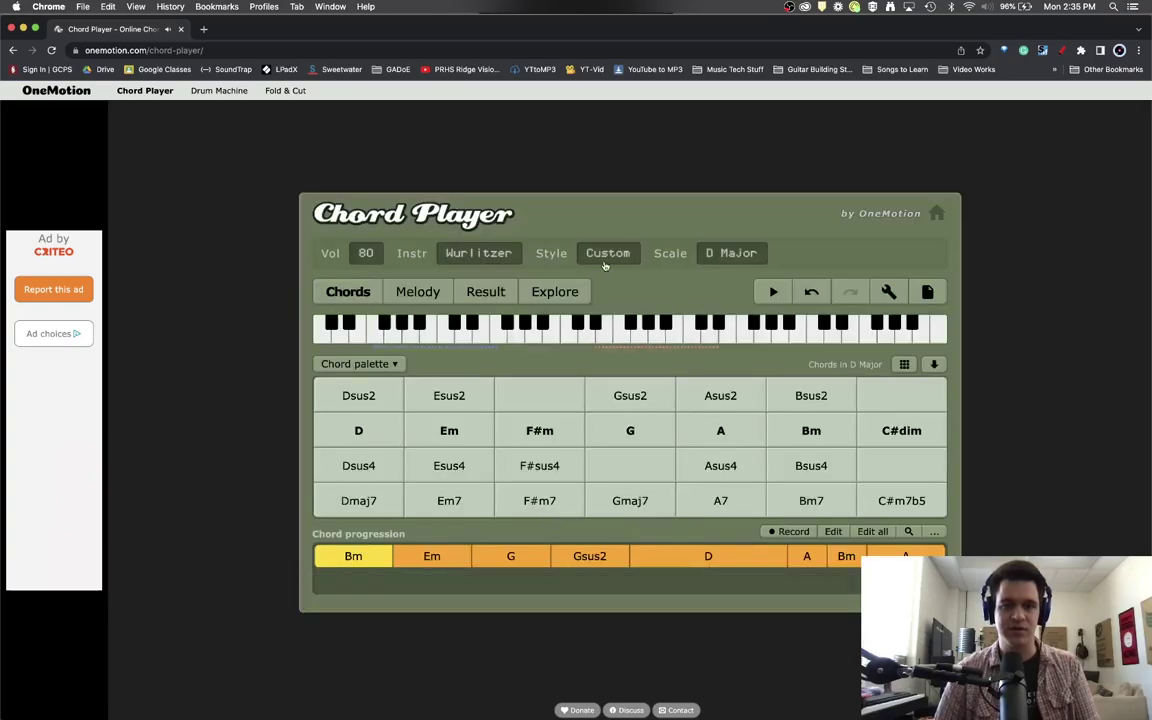
click(772, 292)
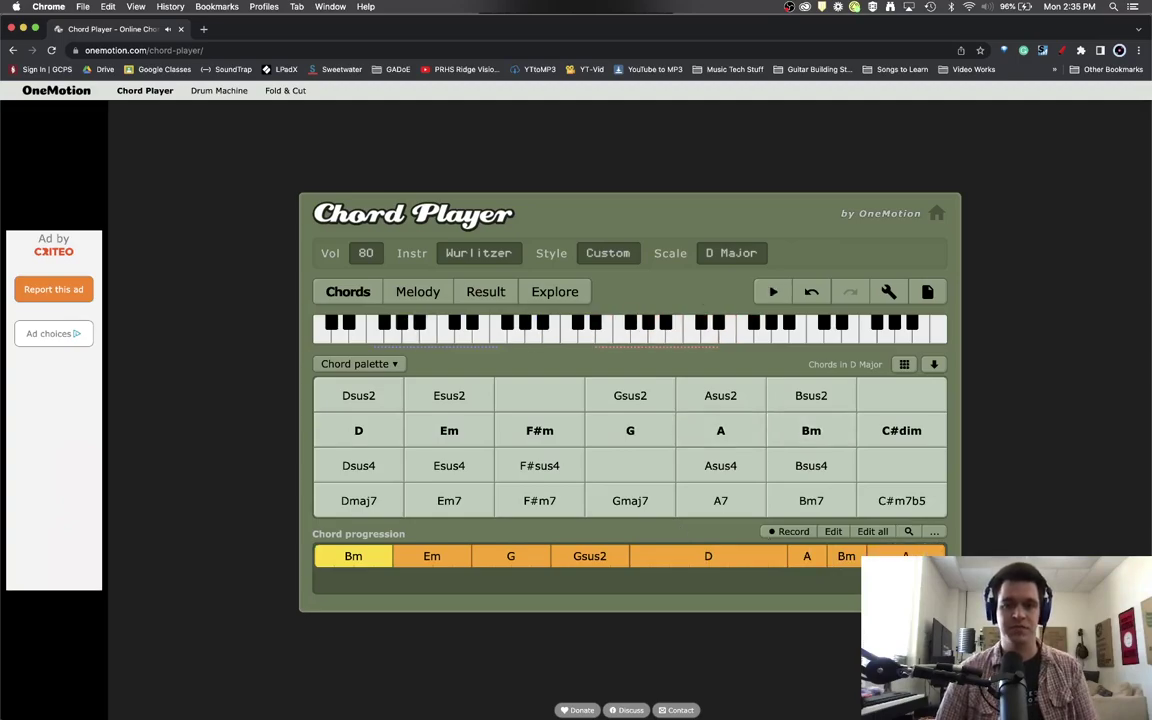
click(606, 387)
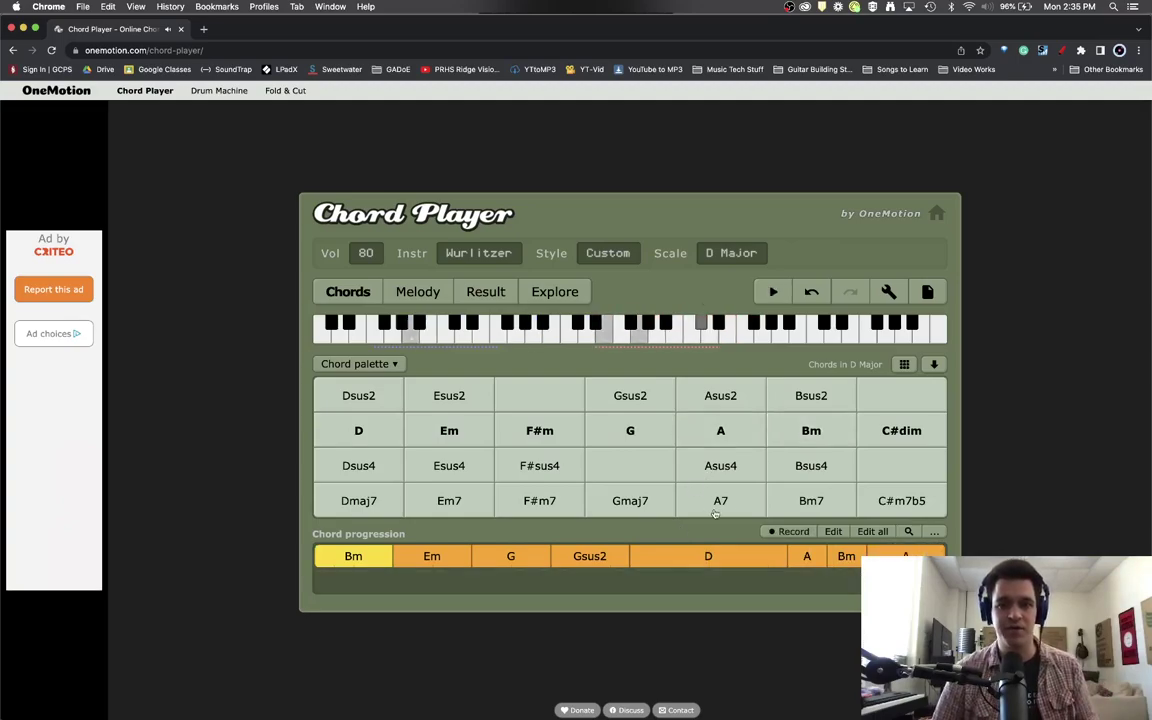
- Export the progression as a MIDI file with Bass and Chords kept checked
click(930, 292)
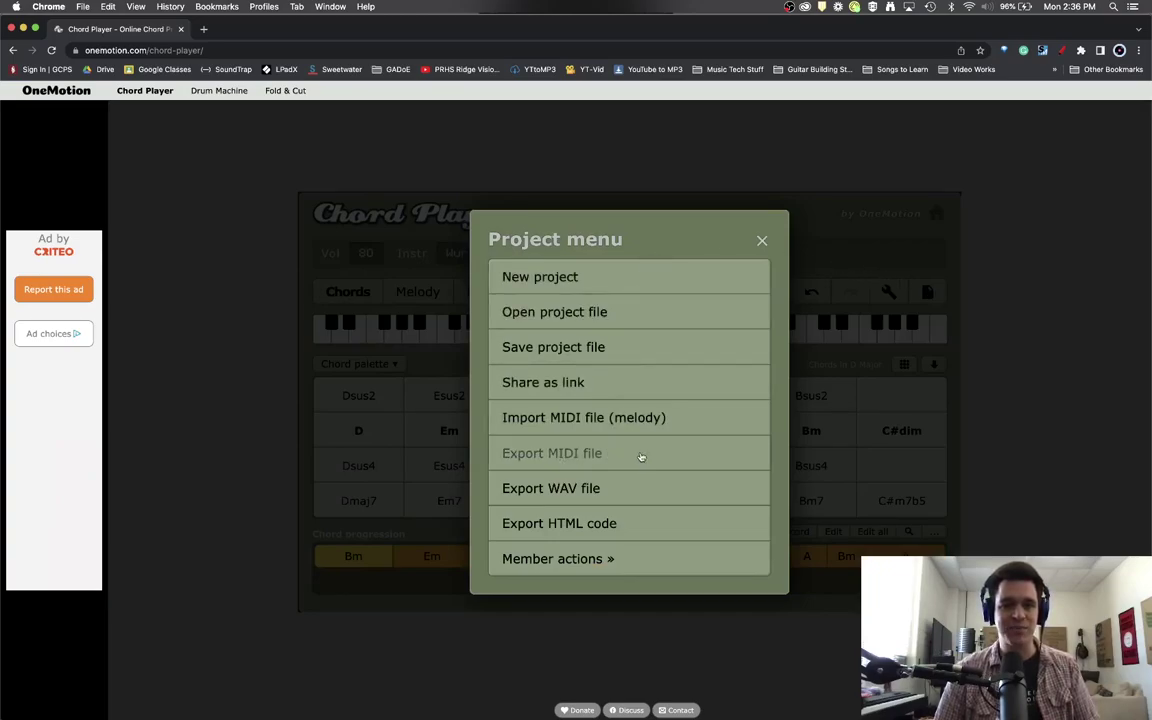
click(574, 455)
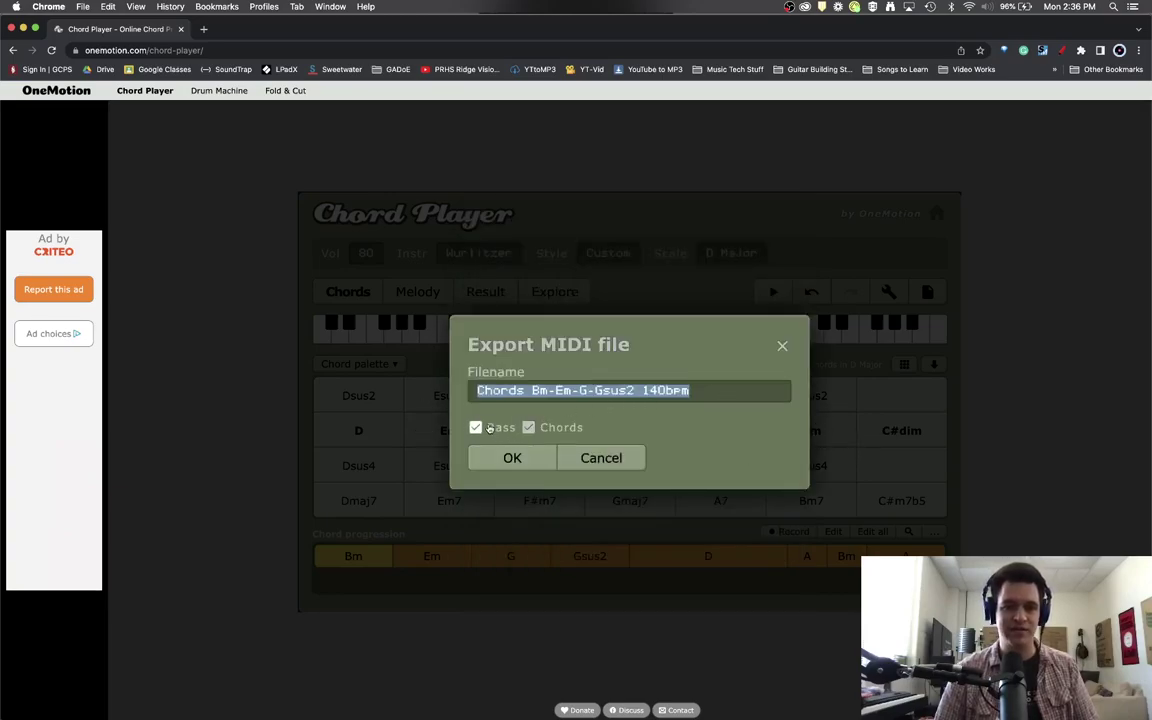
click(529, 457)
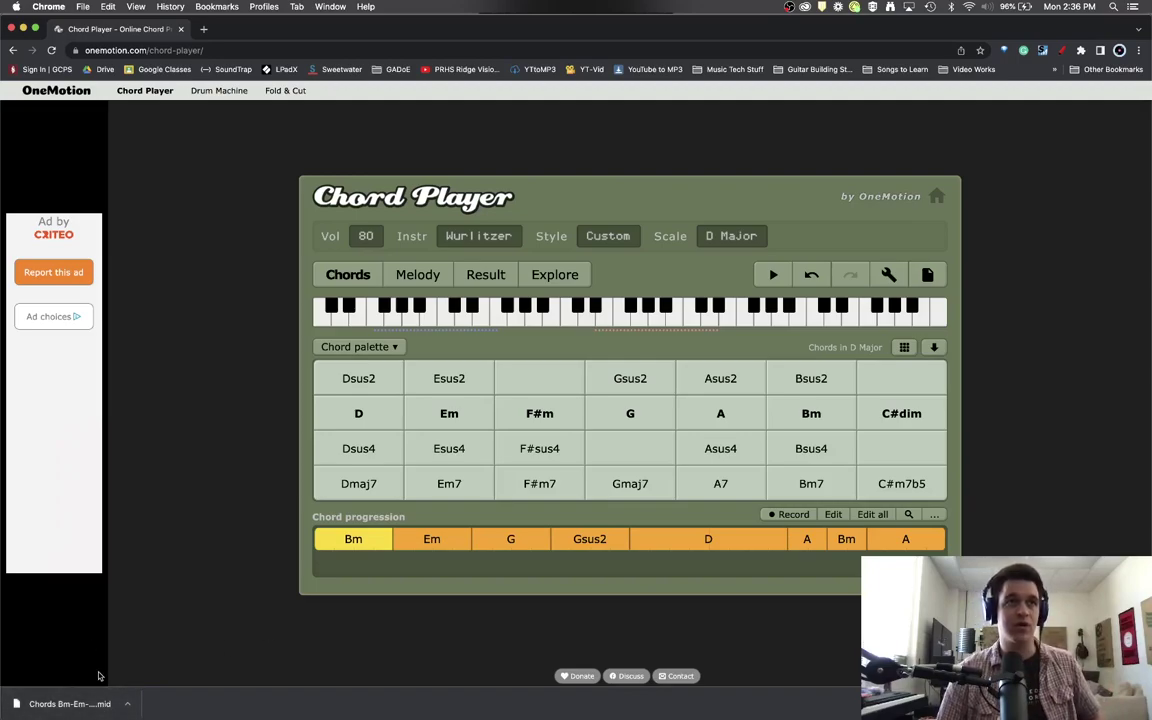
- Drop the downloaded .mid onto Logic's track 1 at bar 1 and import its 140 bpm tempo
drag(487, 29, 1150, 32)
drag(946, 37, 1011, 38)
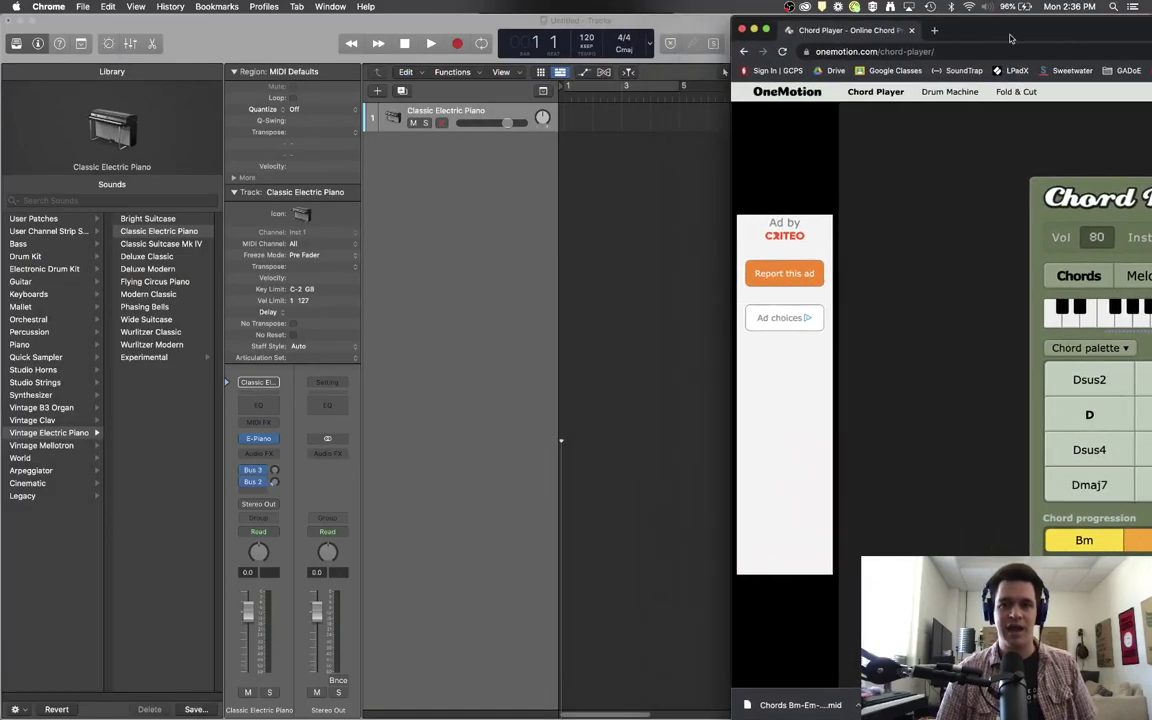
drag(786, 706, 718, 533)
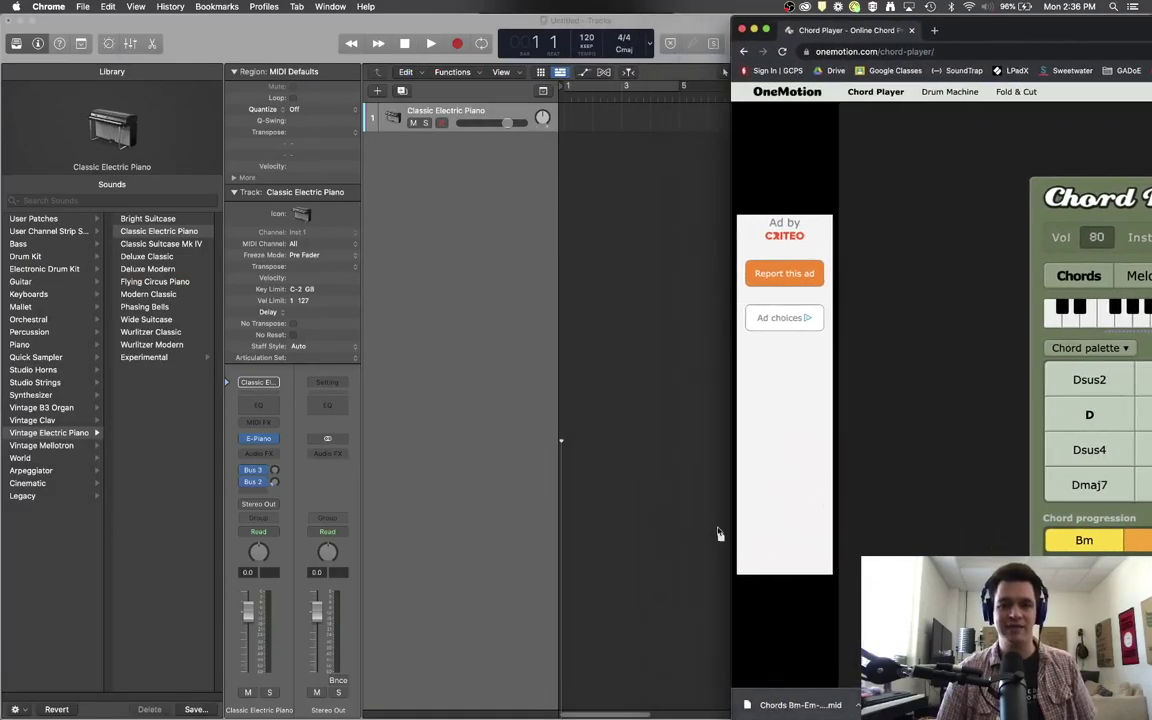
drag(588, 157, 566, 126)
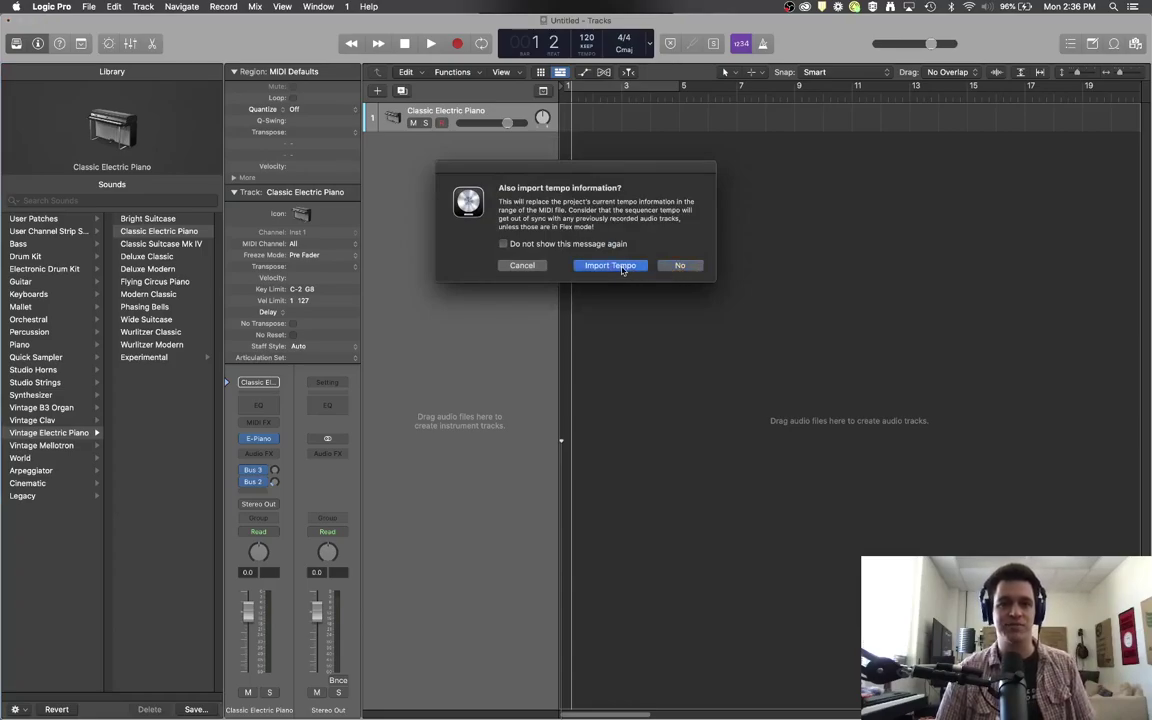
click(622, 266)
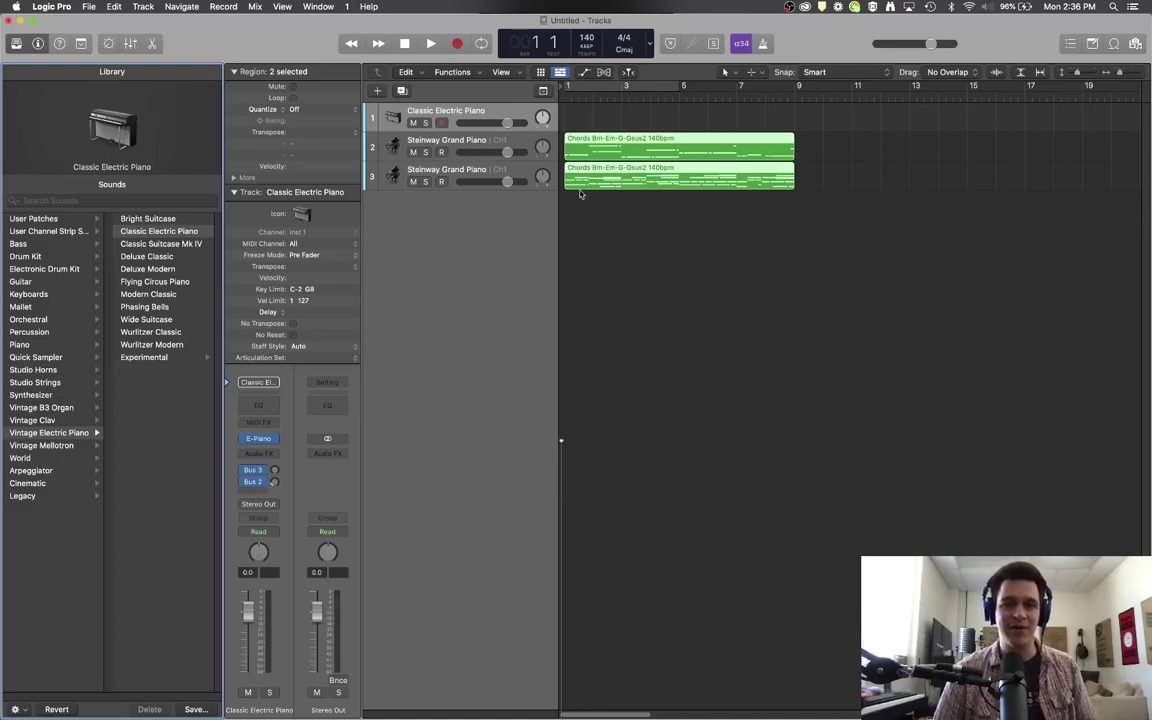
click(570, 92)
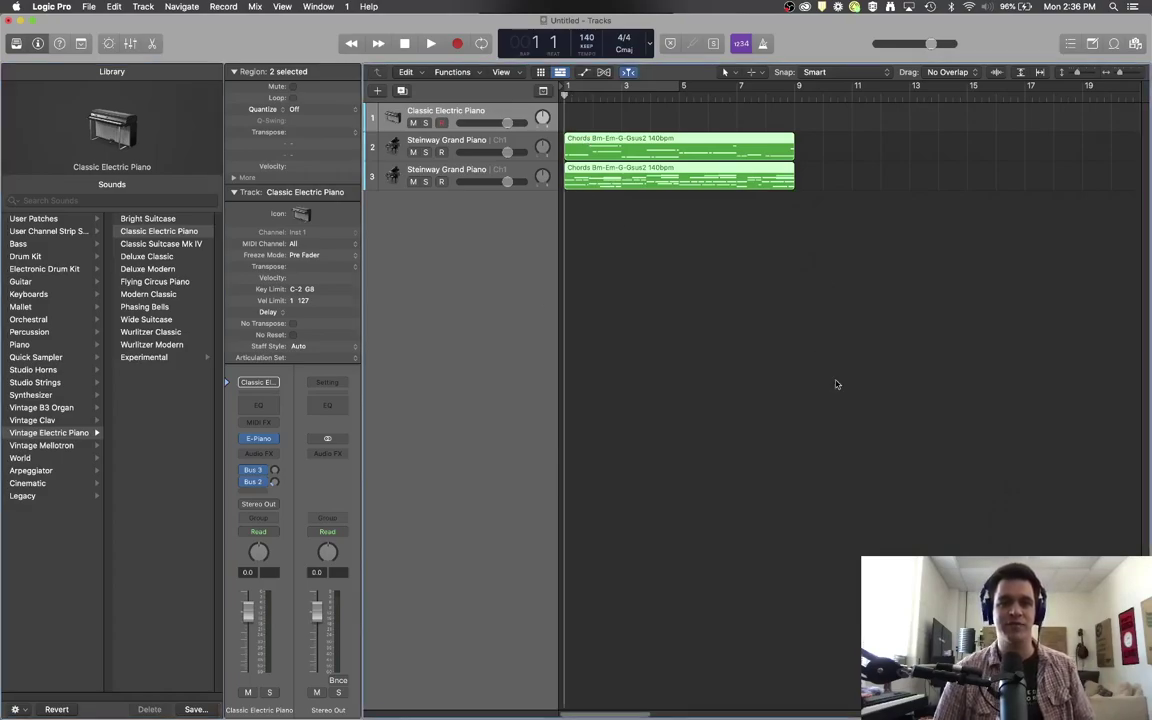
key(space)
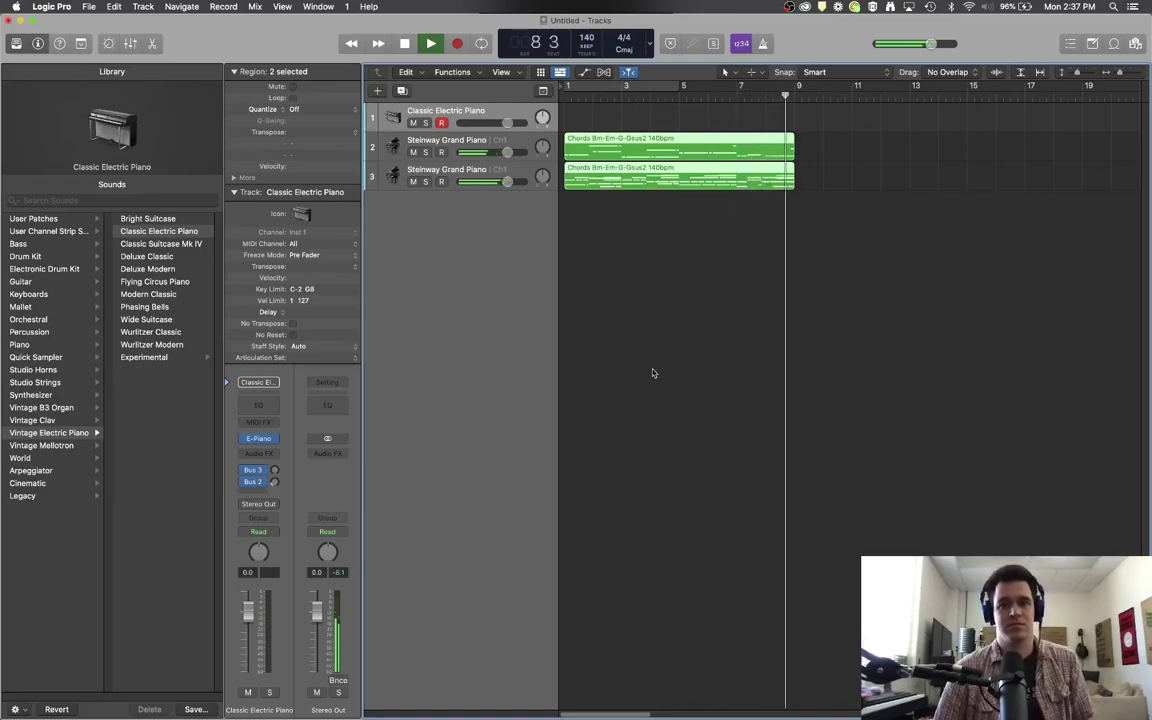
key(space)
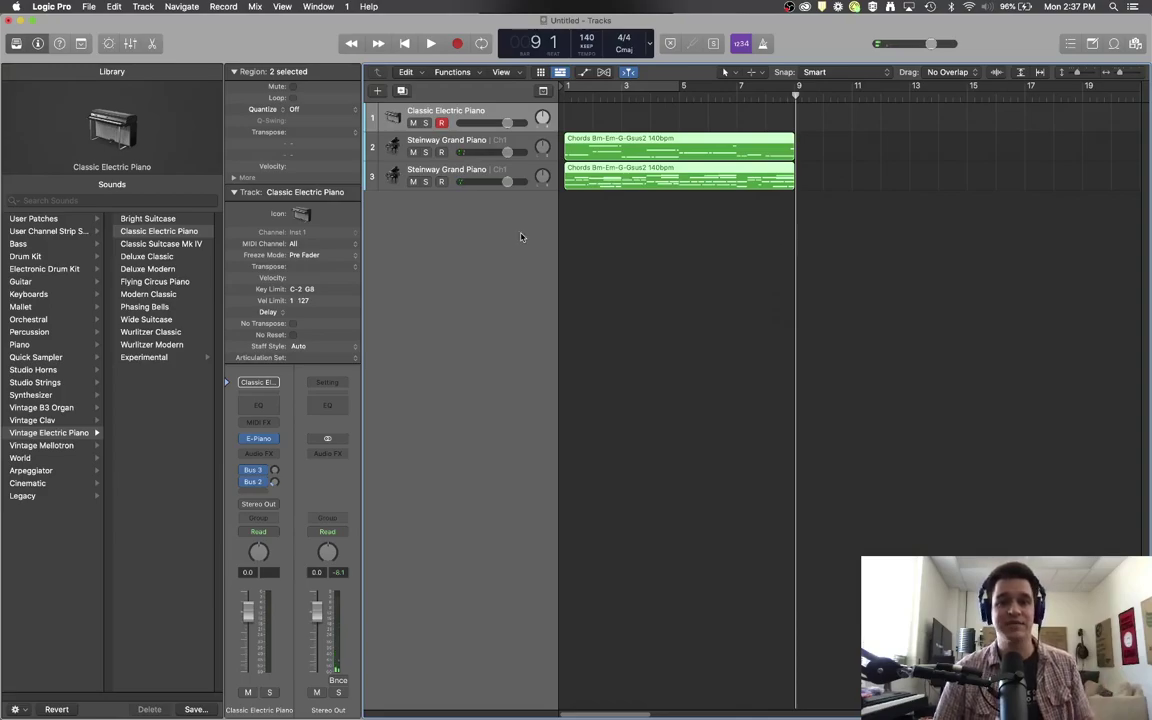
- Change track 2's sound from Steinway Grand Piano to Subby Bass
click(437, 142)
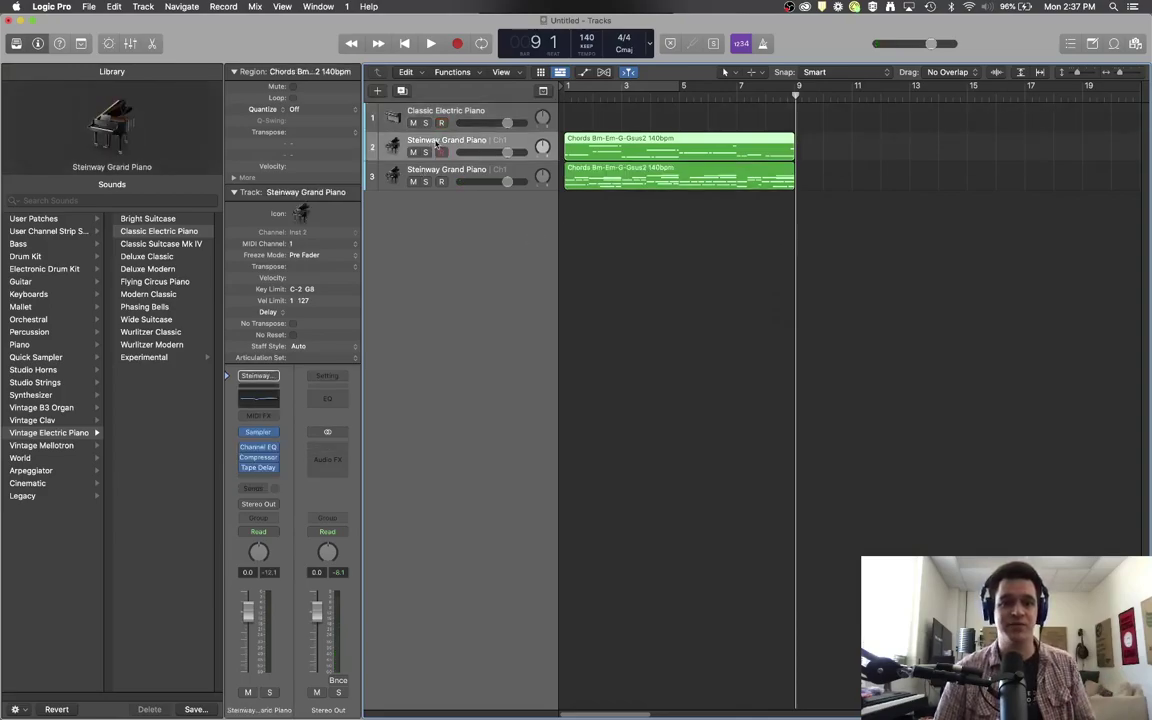
click(52, 256)
click(45, 244)
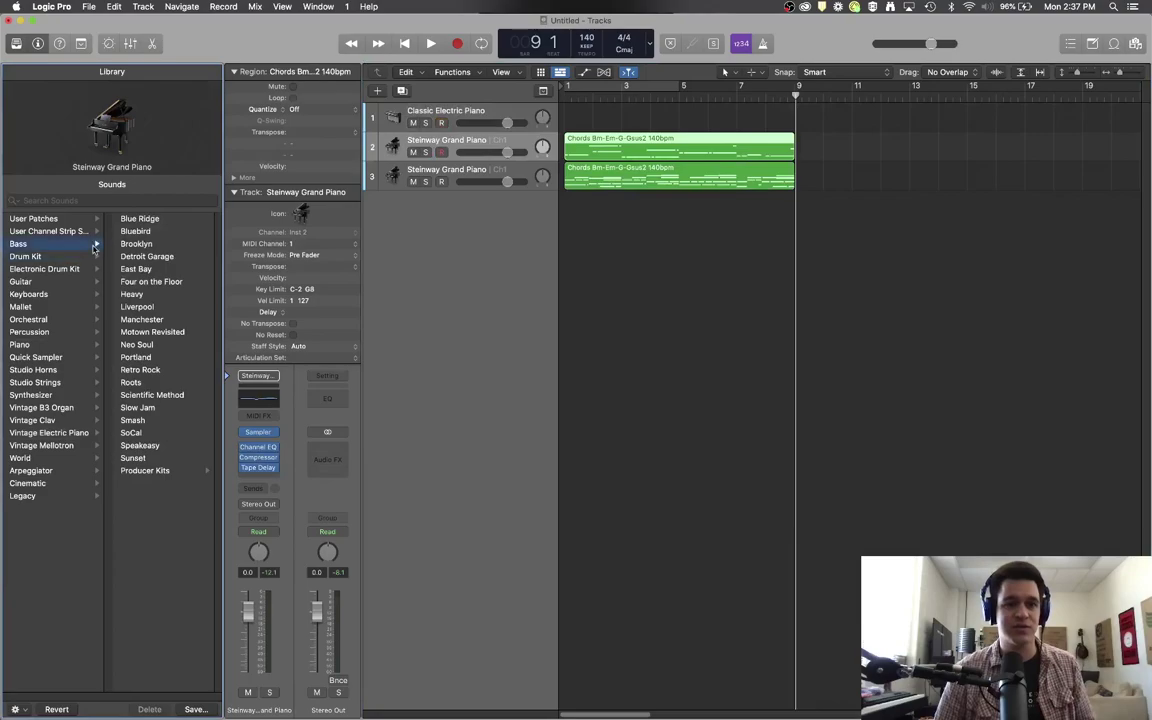
click(142, 306)
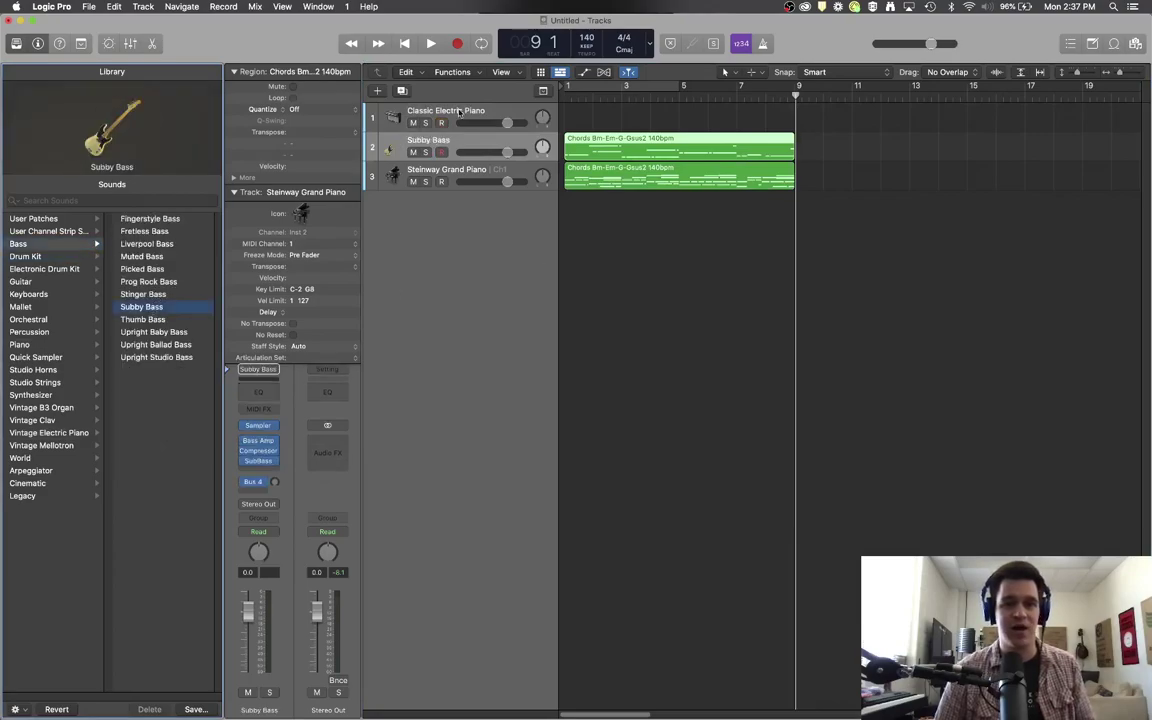
- Give track 3 the Nice Dream Clav sound and lower the Subby Bass volume to -8.8 dB
click(515, 169)
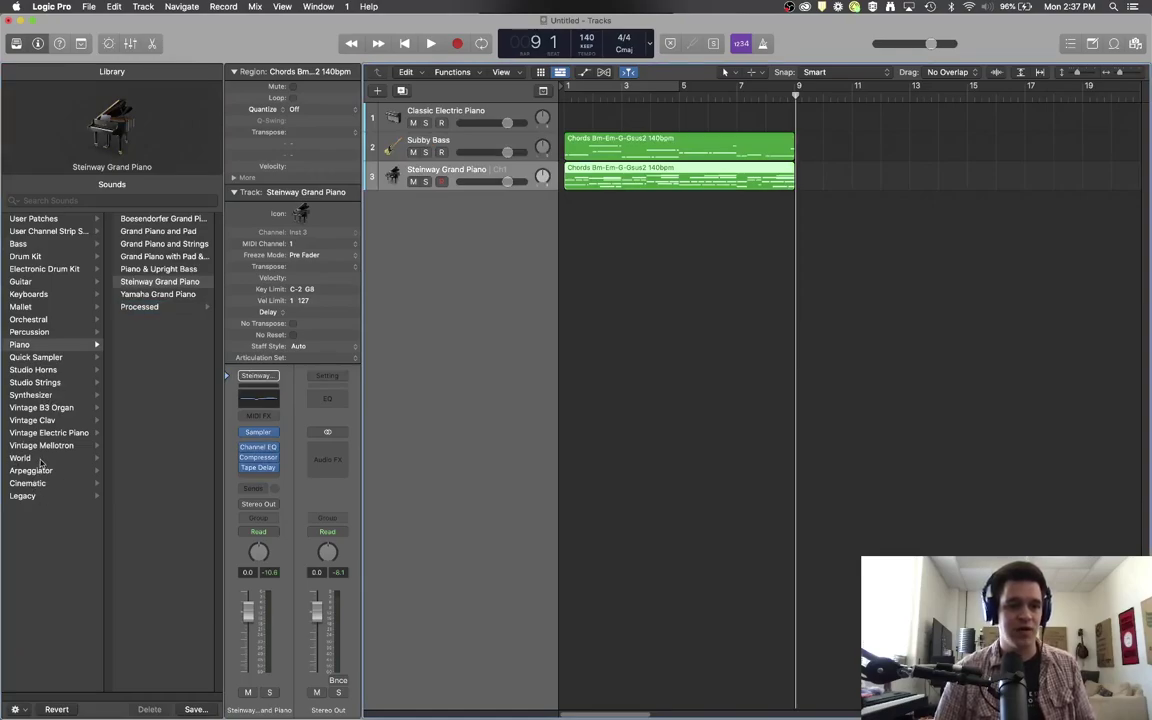
click(45, 421)
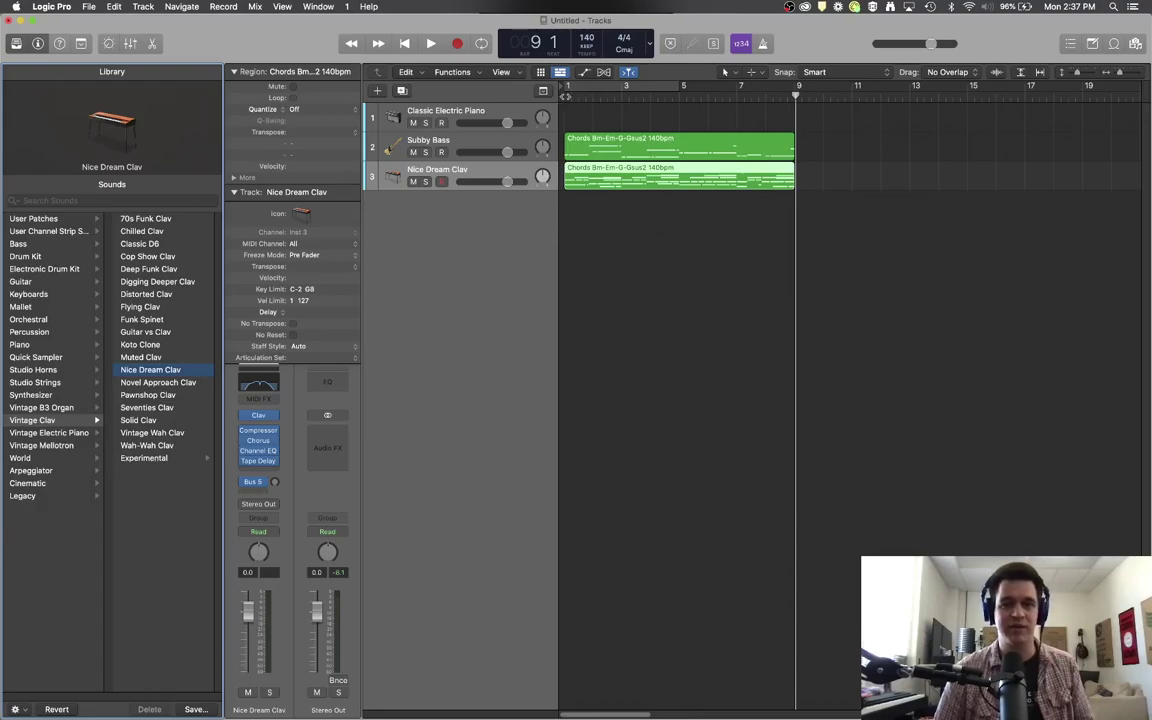
key(Return)
key(space)
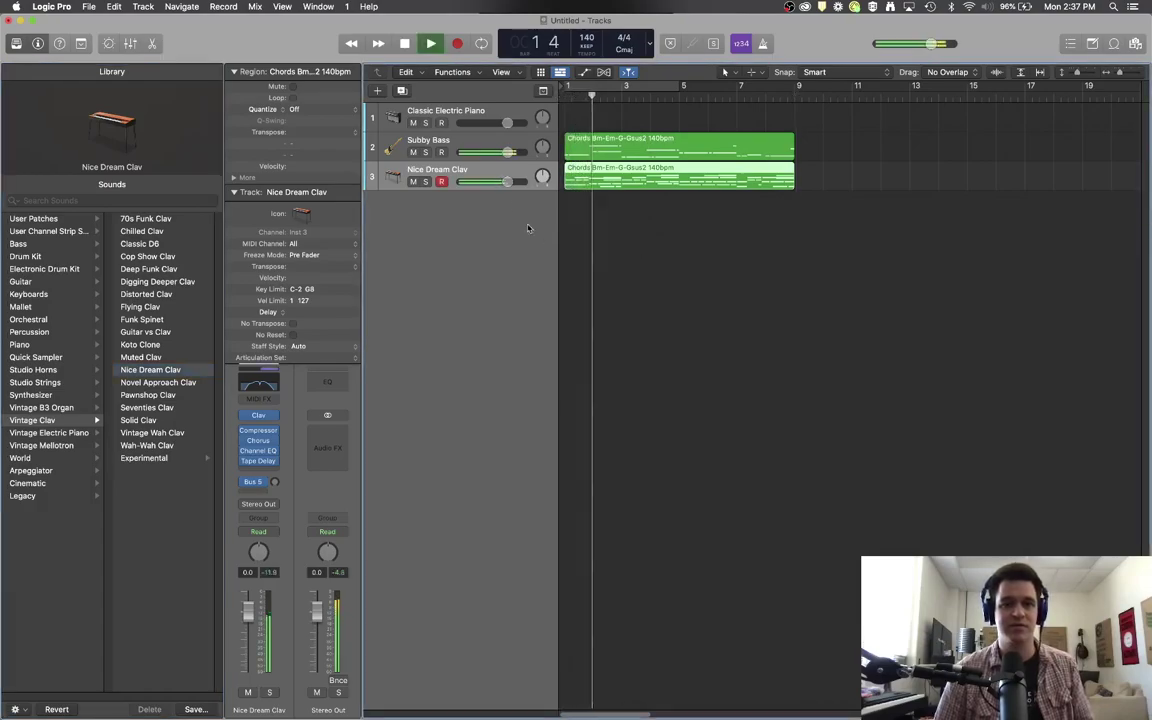
mouse_move(507, 151)
mouse_down()
mouse_move(463, 162)
mouse_move(488, 155)
mouse_up()
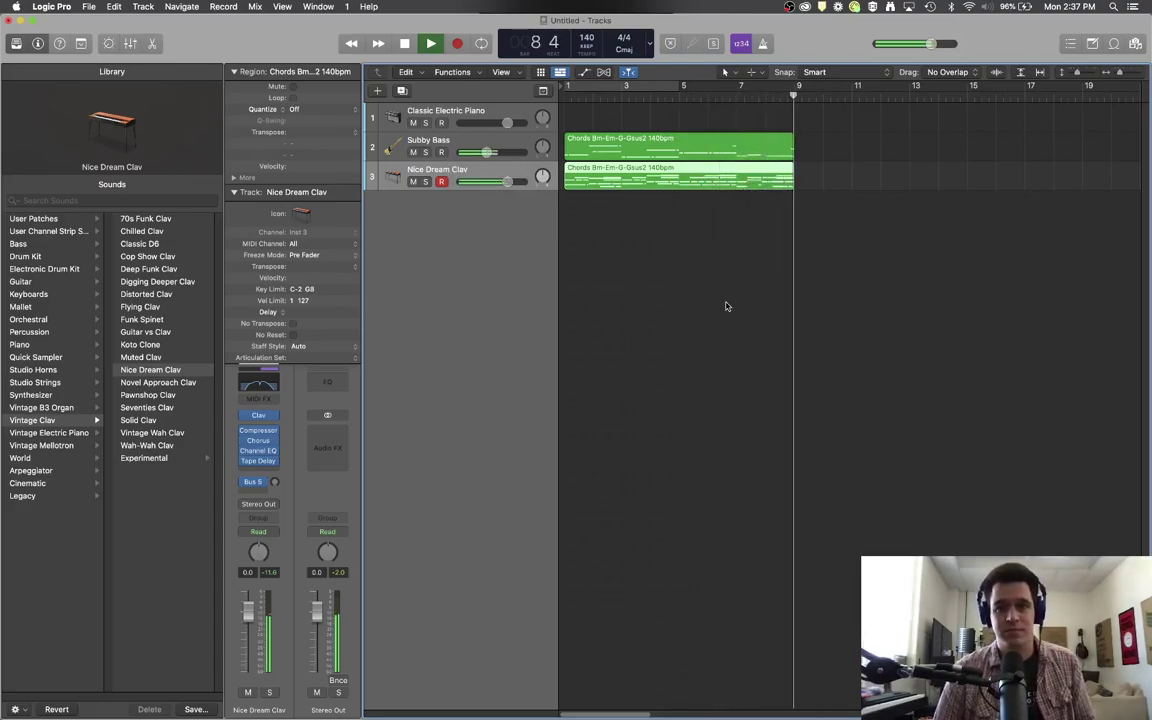
key(space)
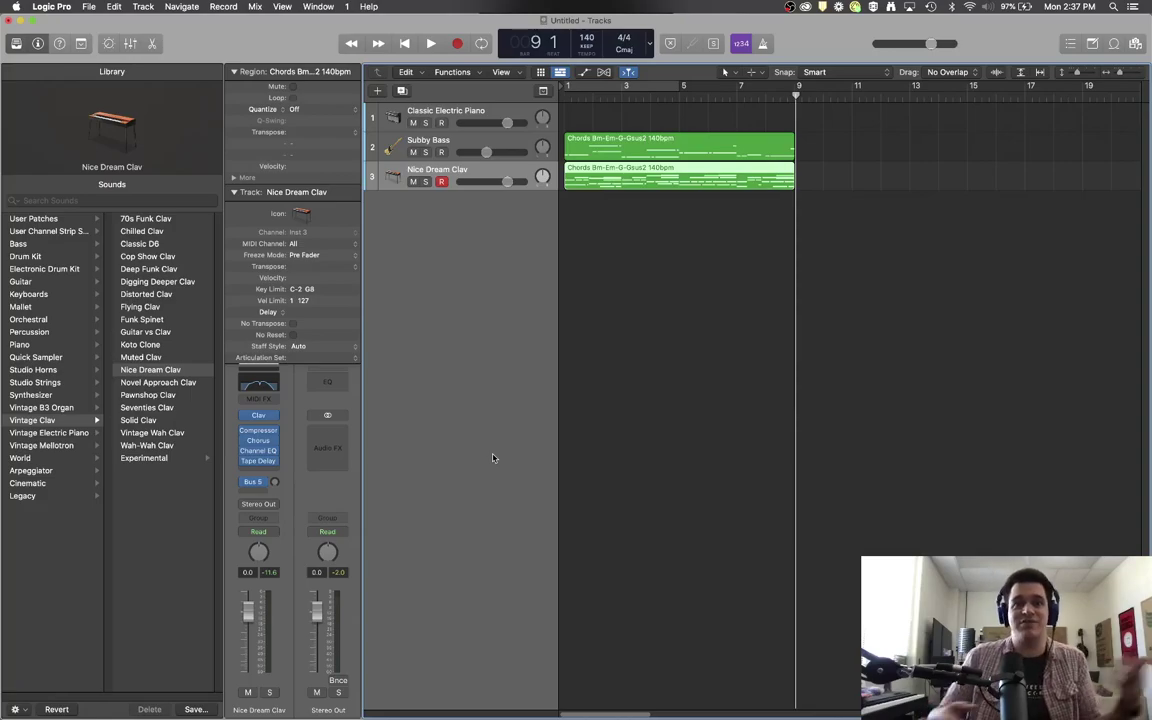
- Open the Chords Bm-Em-G-Gsus2 region on the Nice Dream Clav track in the Piano Roll
click(682, 152)
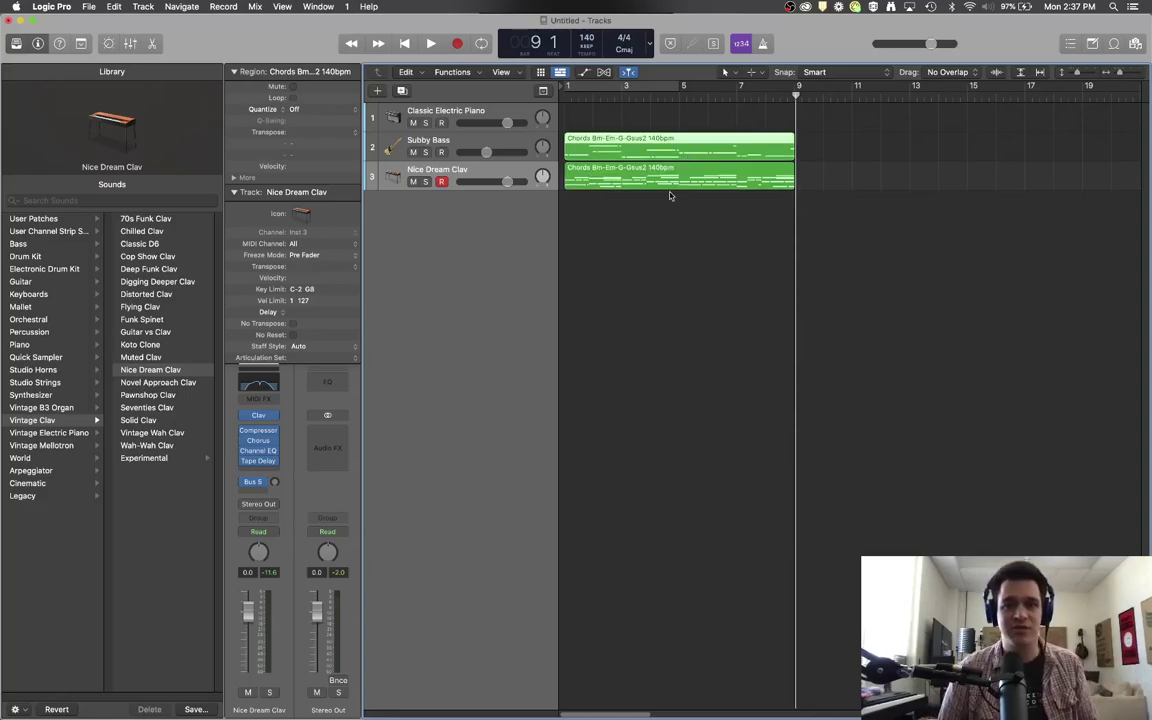
double_click(602, 172)
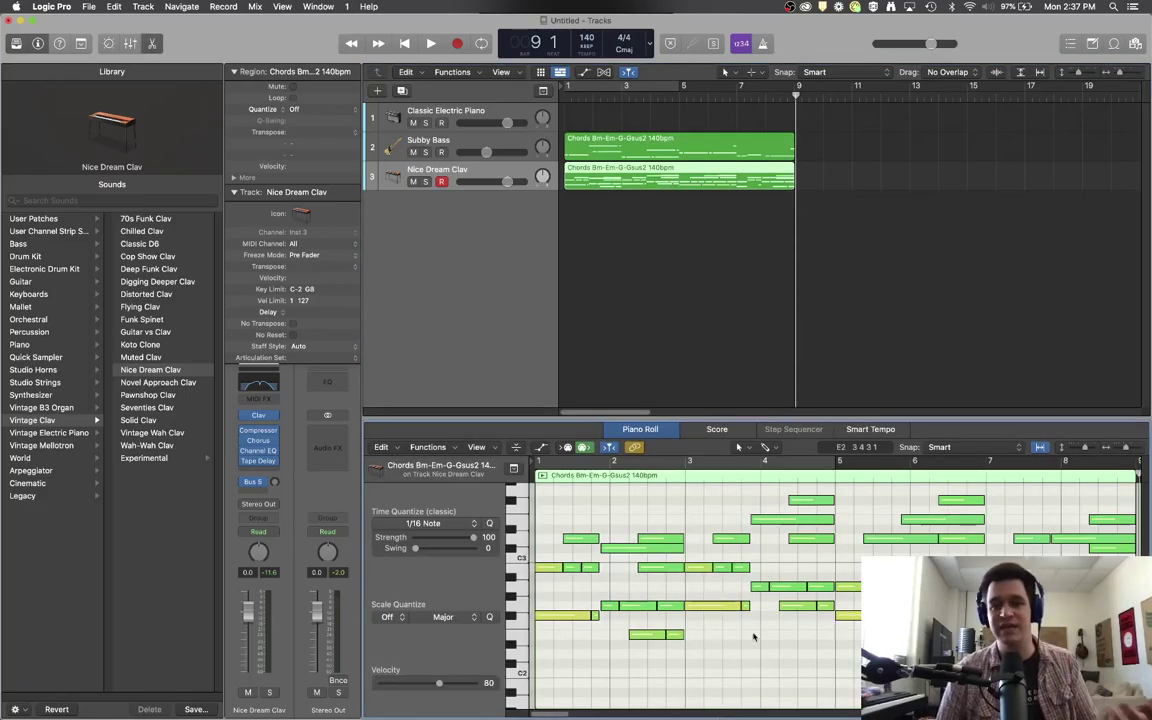